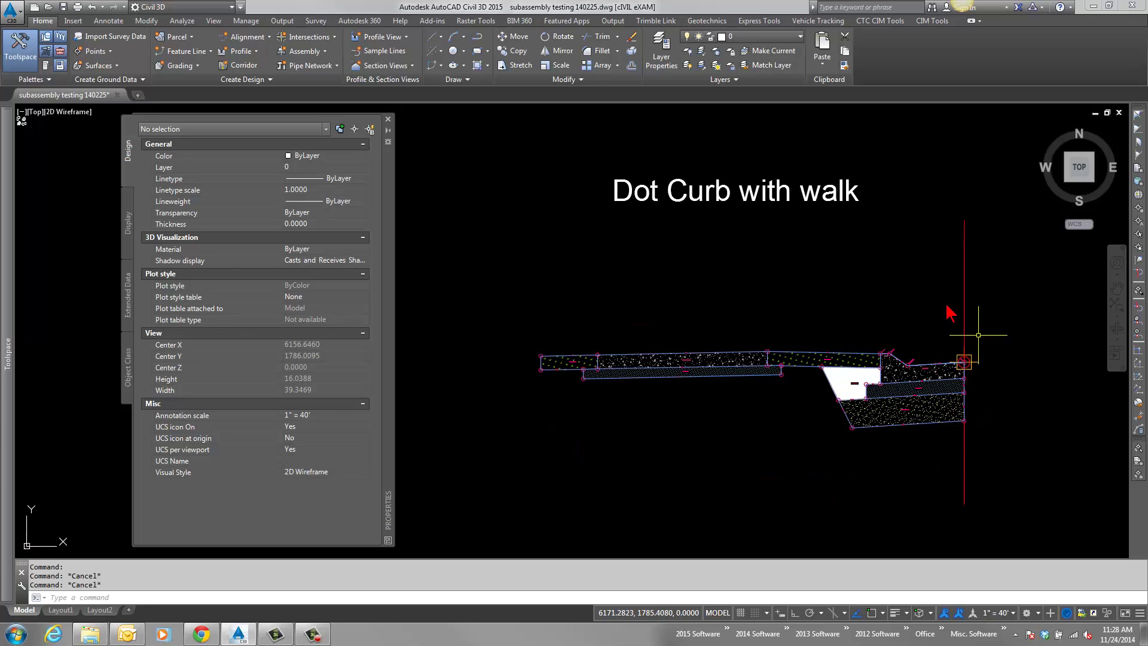
Select the MnDOT curb-with-sidewalk subassembly so its parameters appear in Properties.
click(656, 362)
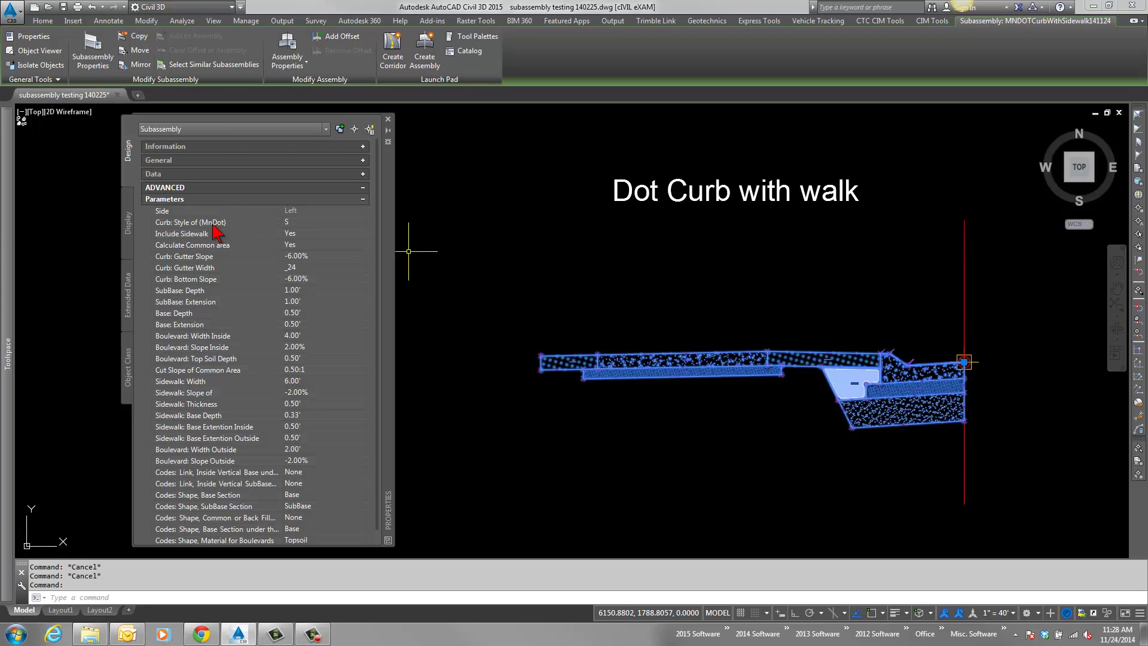
click(317, 224)
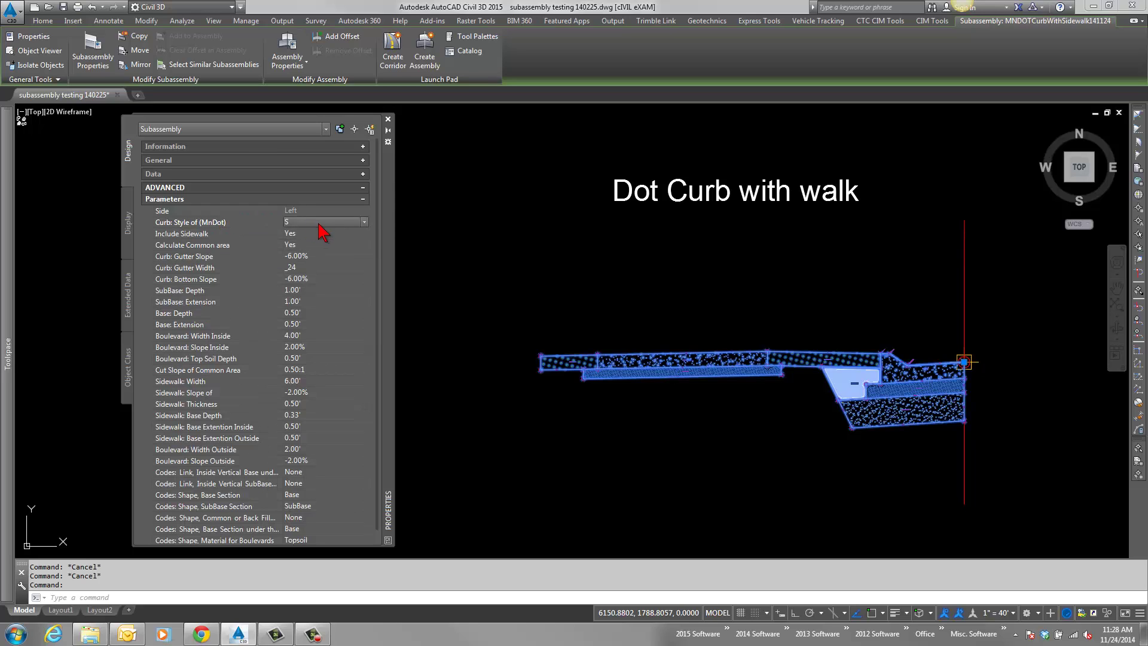
click(365, 222)
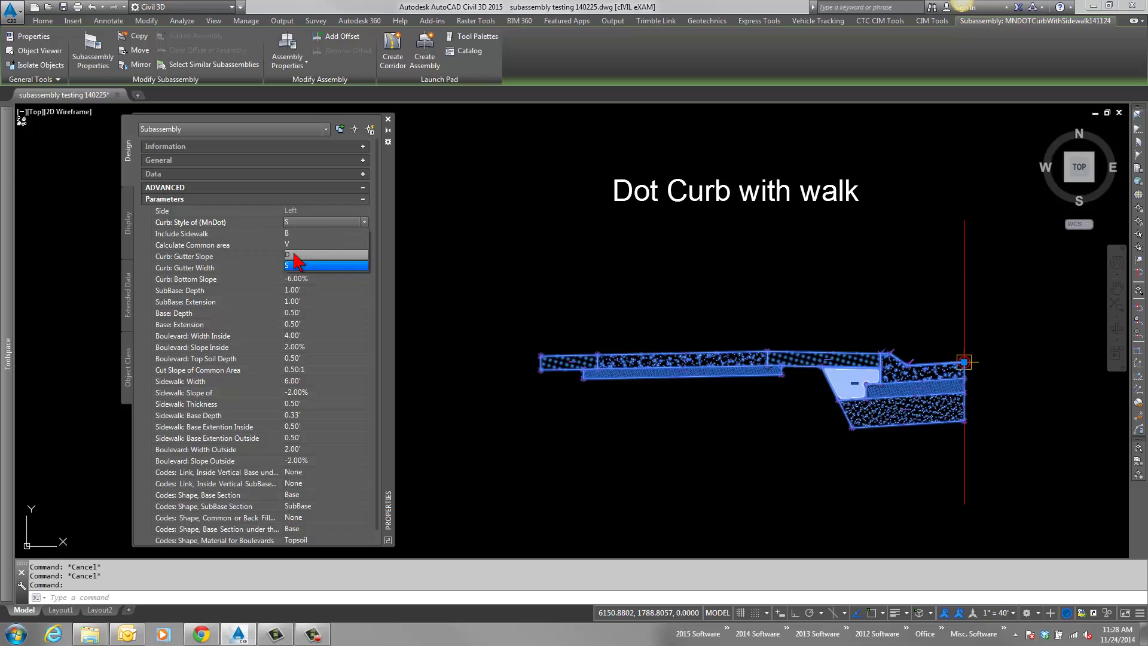
click(297, 233)
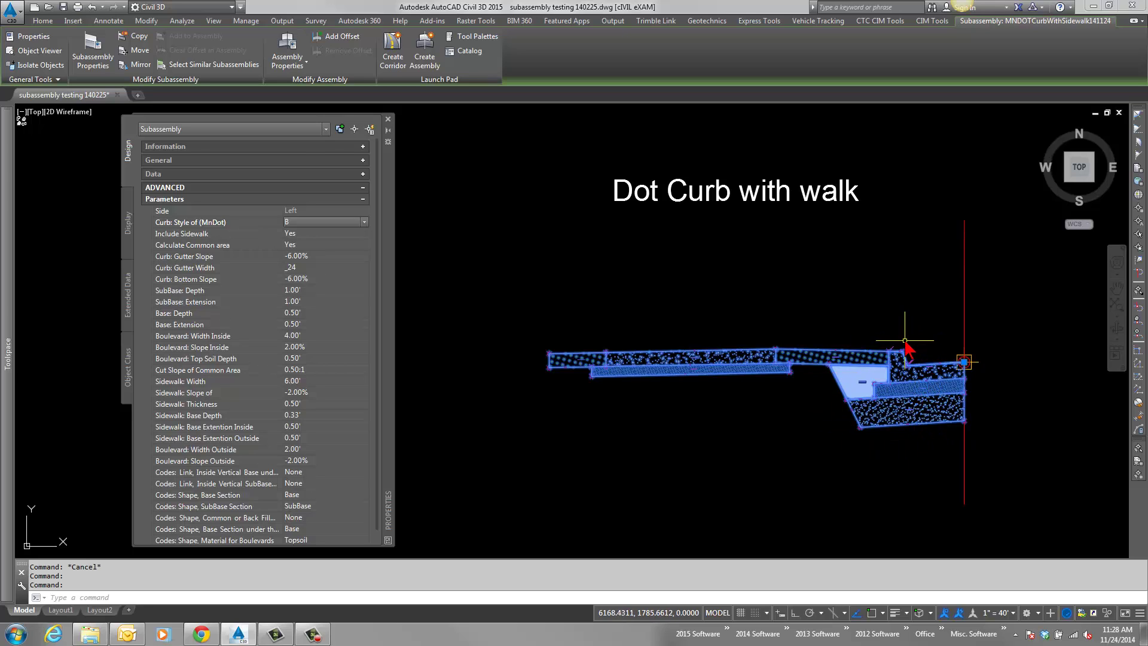
click(301, 223)
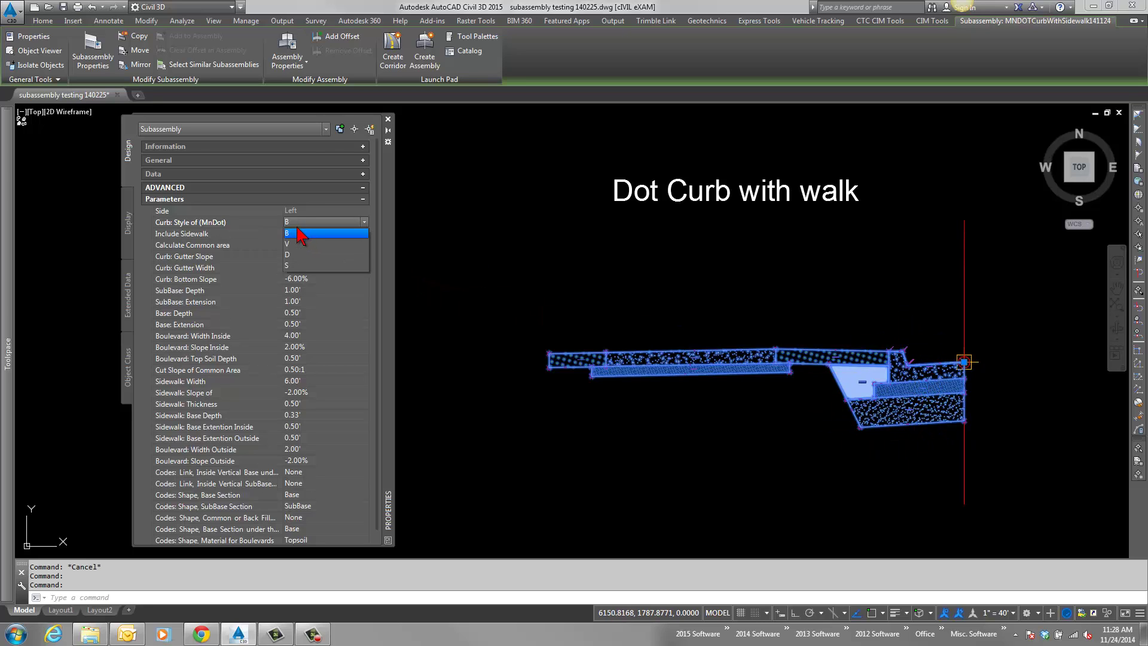
click(297, 245)
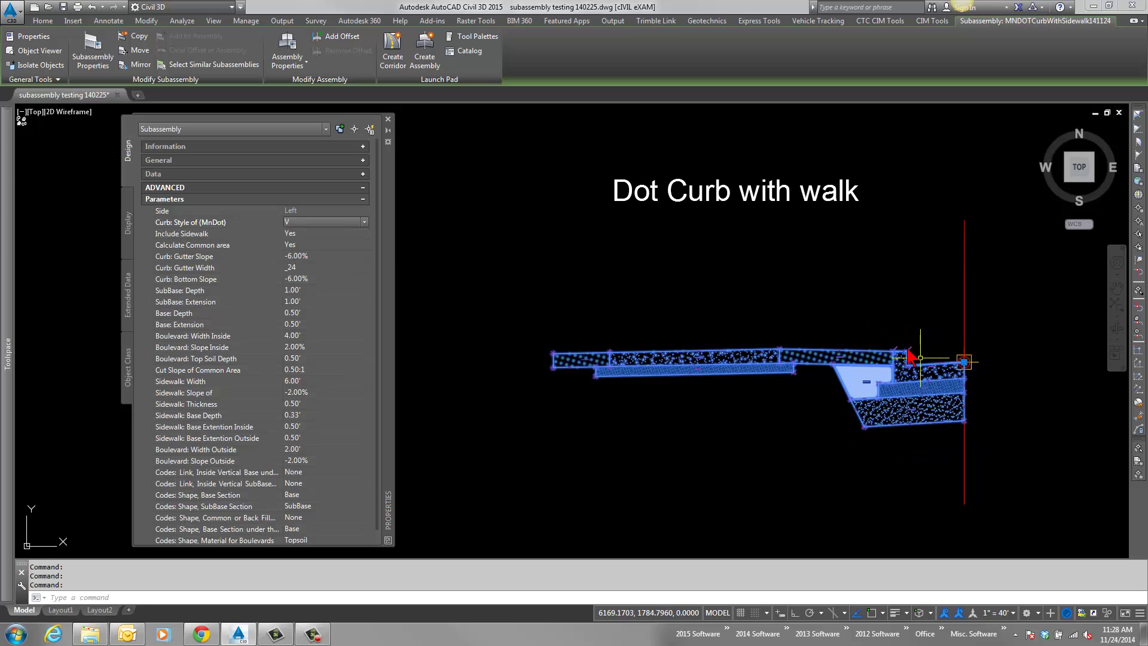
click(306, 225)
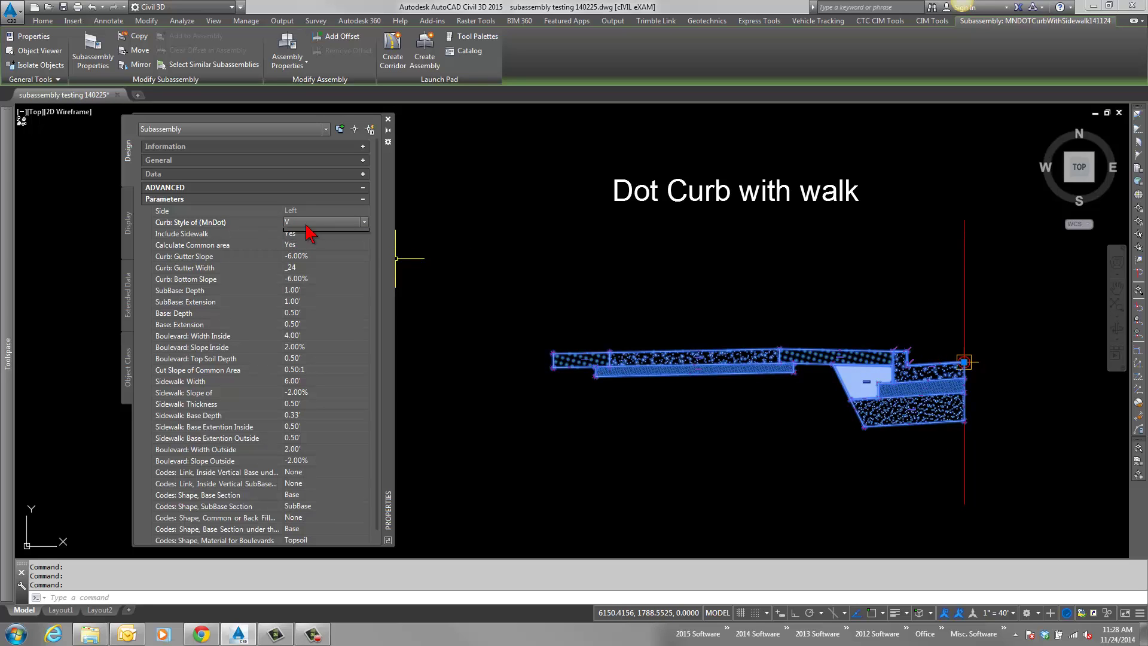
click(298, 264)
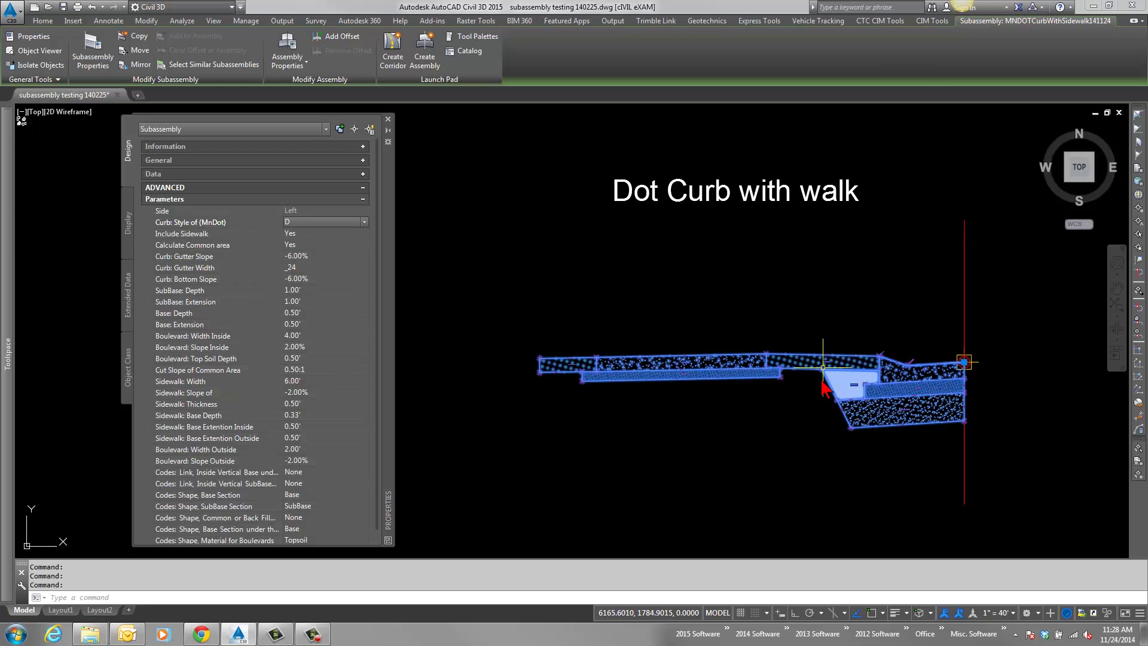
key(Escape)
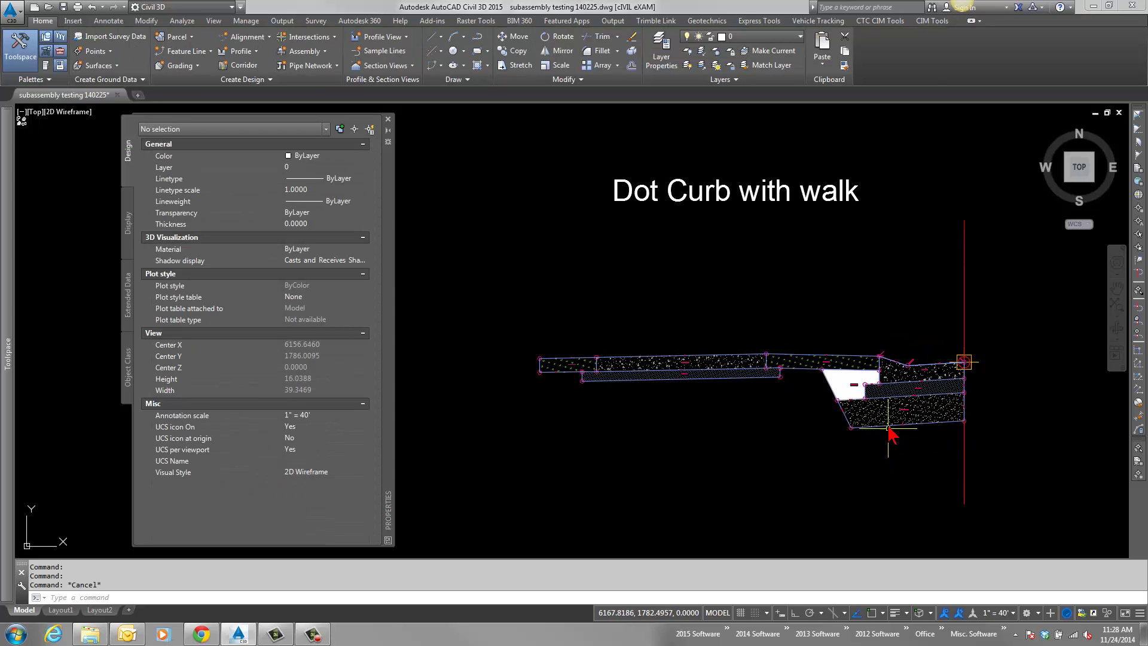
click(889, 428)
click(314, 220)
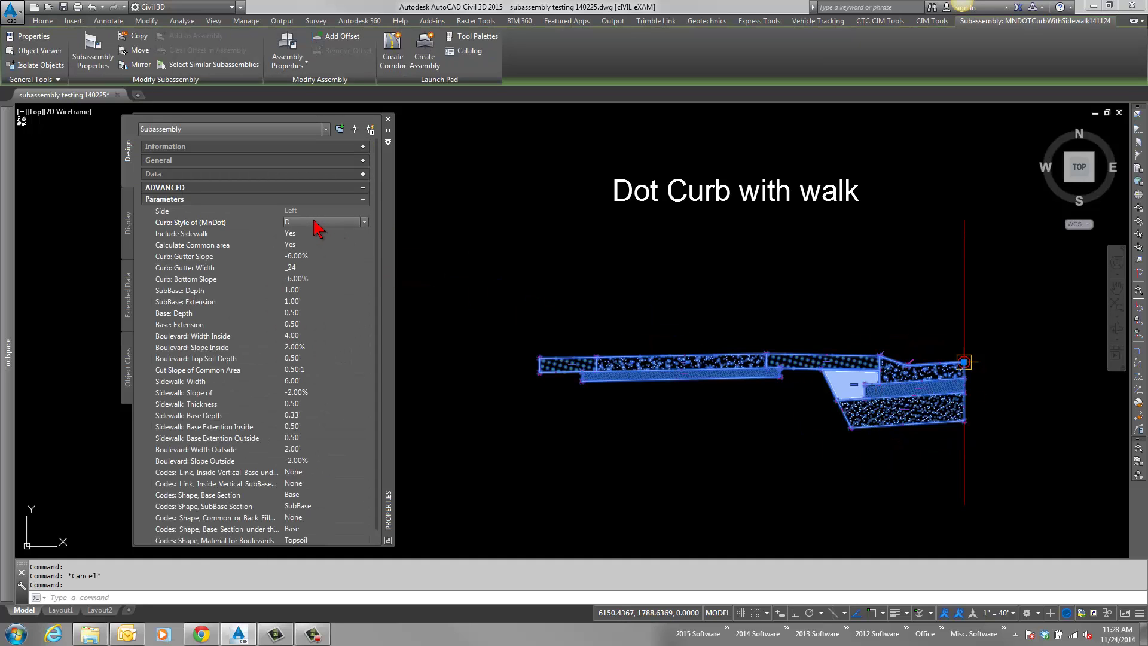
click(292, 265)
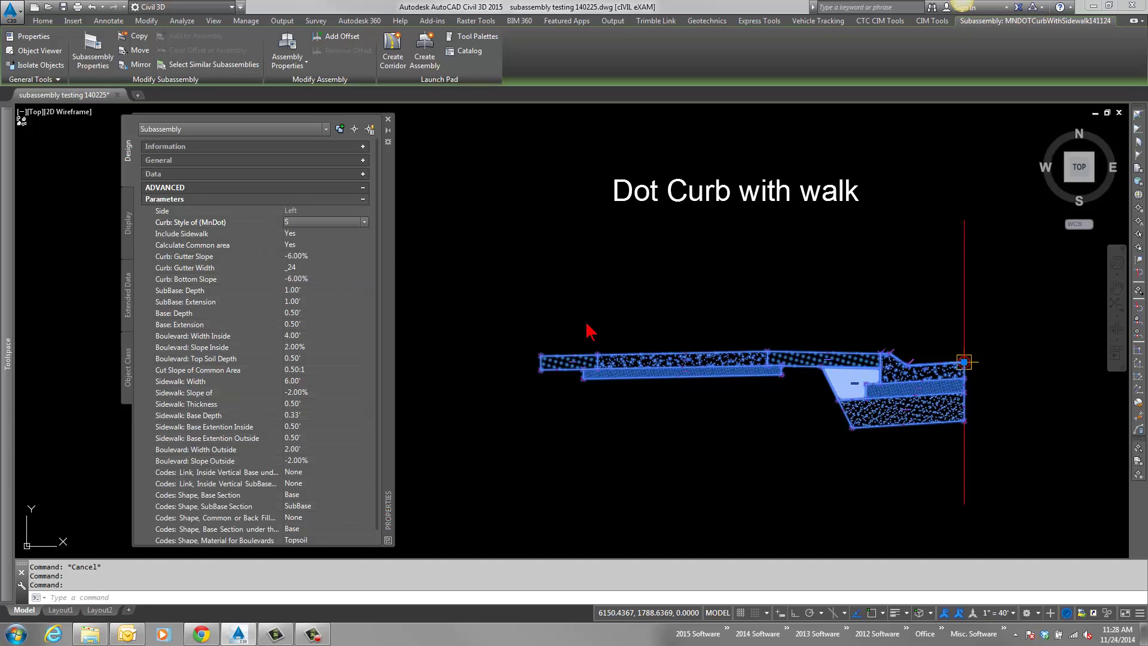
key(Escape)
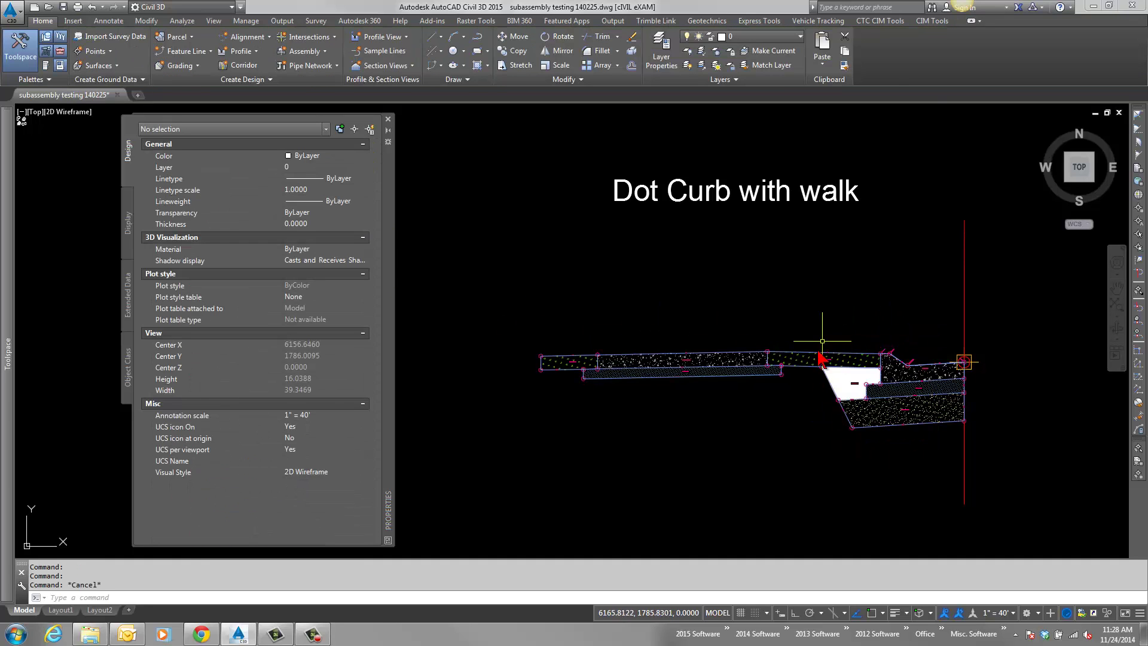
click(661, 375)
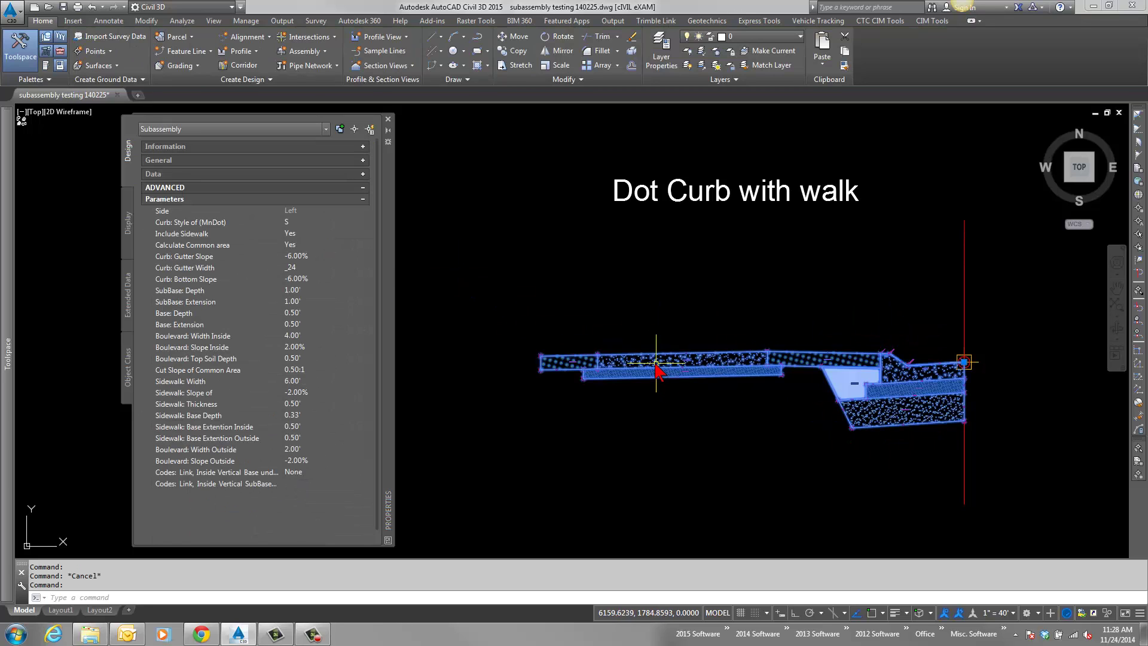
click(310, 234)
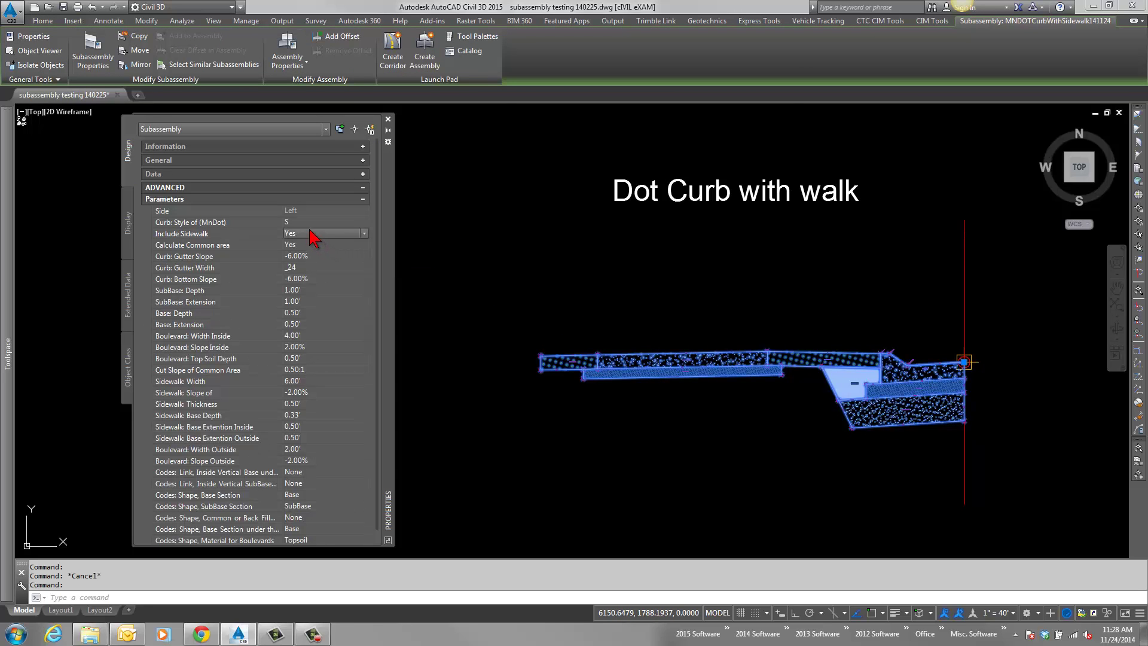
click(301, 256)
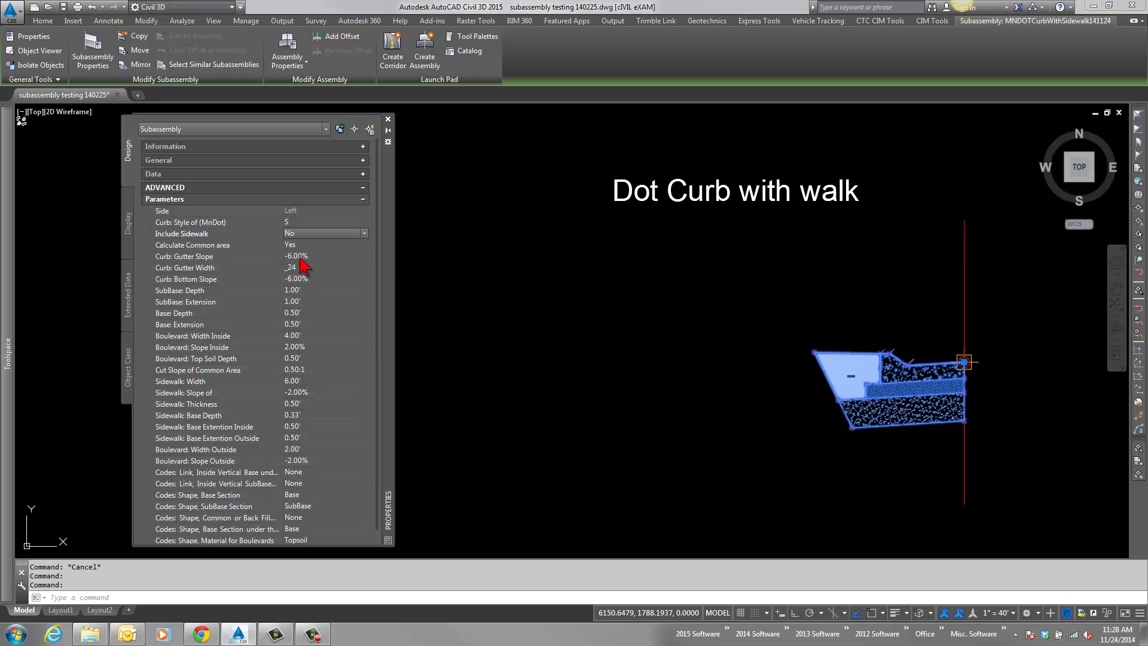
key(Escape)
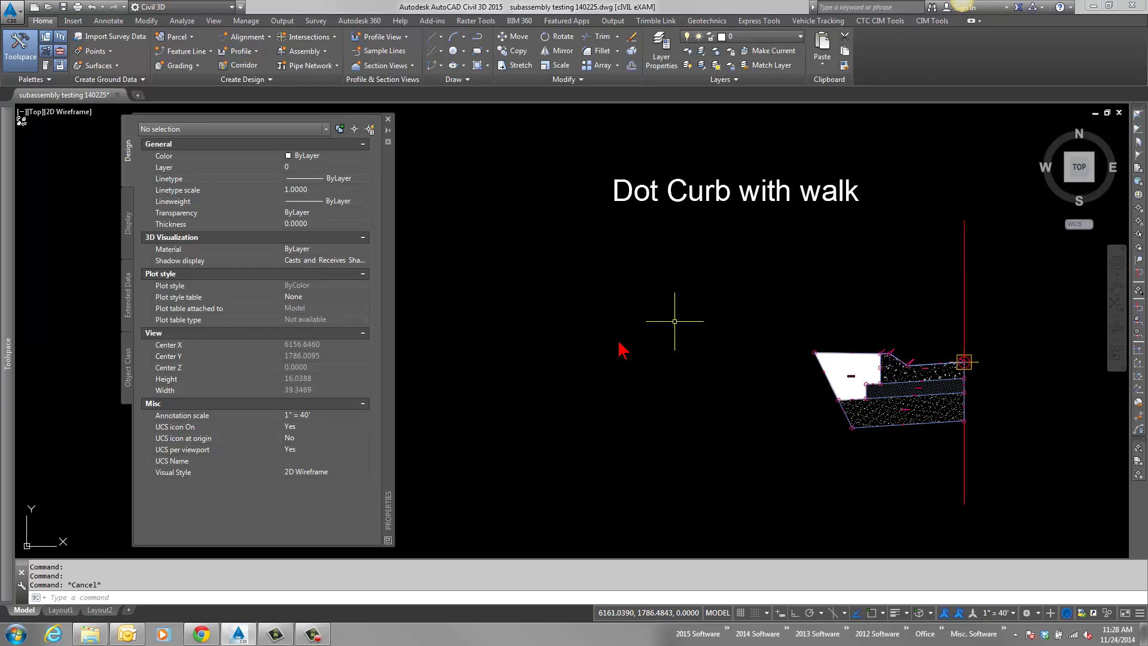
click(820, 385)
click(833, 377)
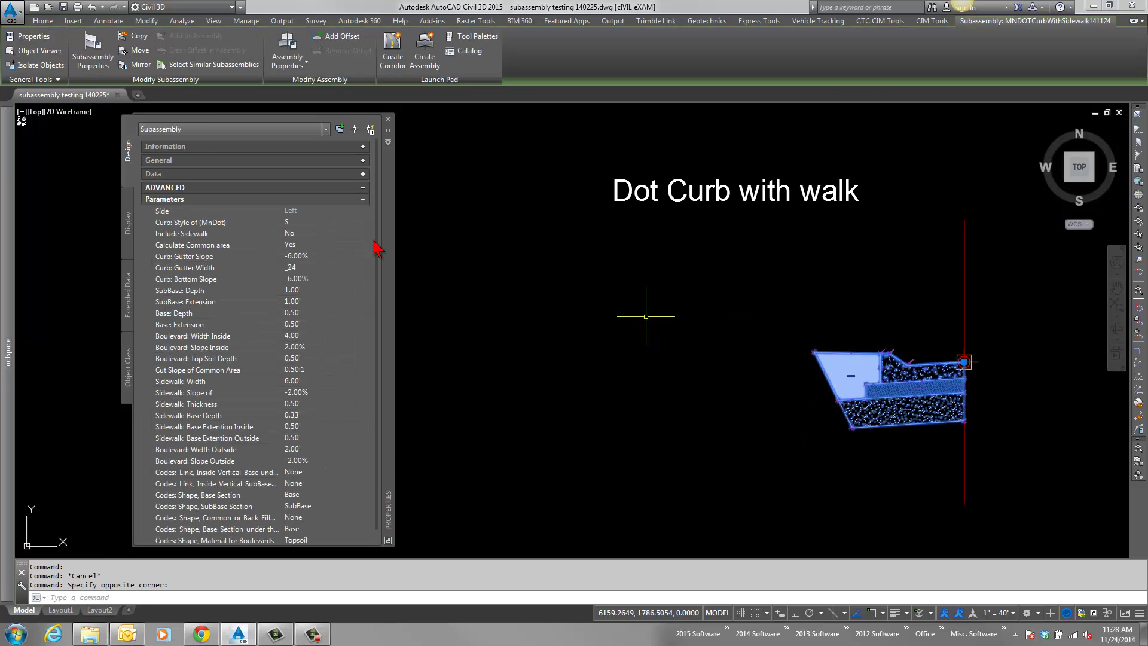
click(310, 245)
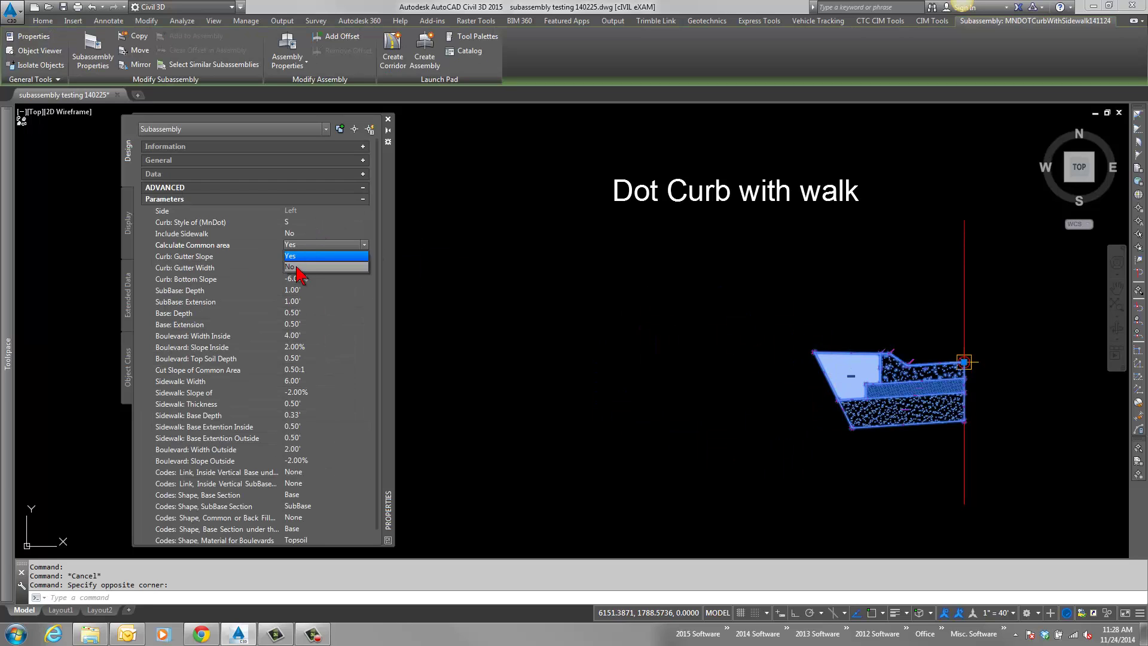
click(296, 269)
key(Escape)
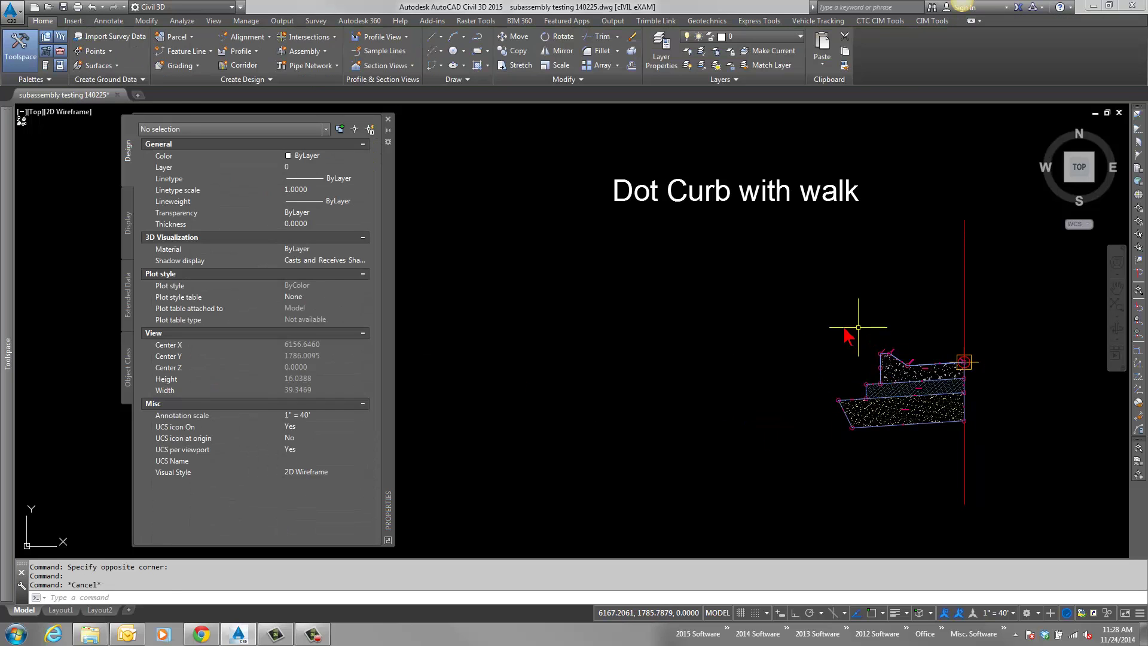
click(862, 402)
click(342, 233)
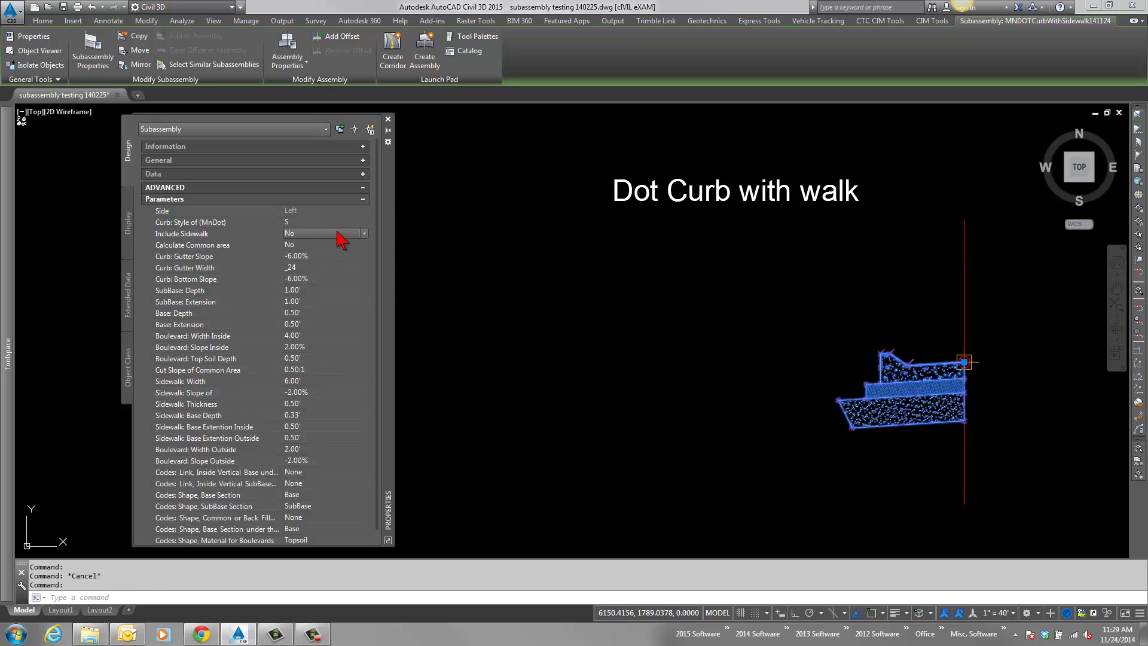
click(291, 245)
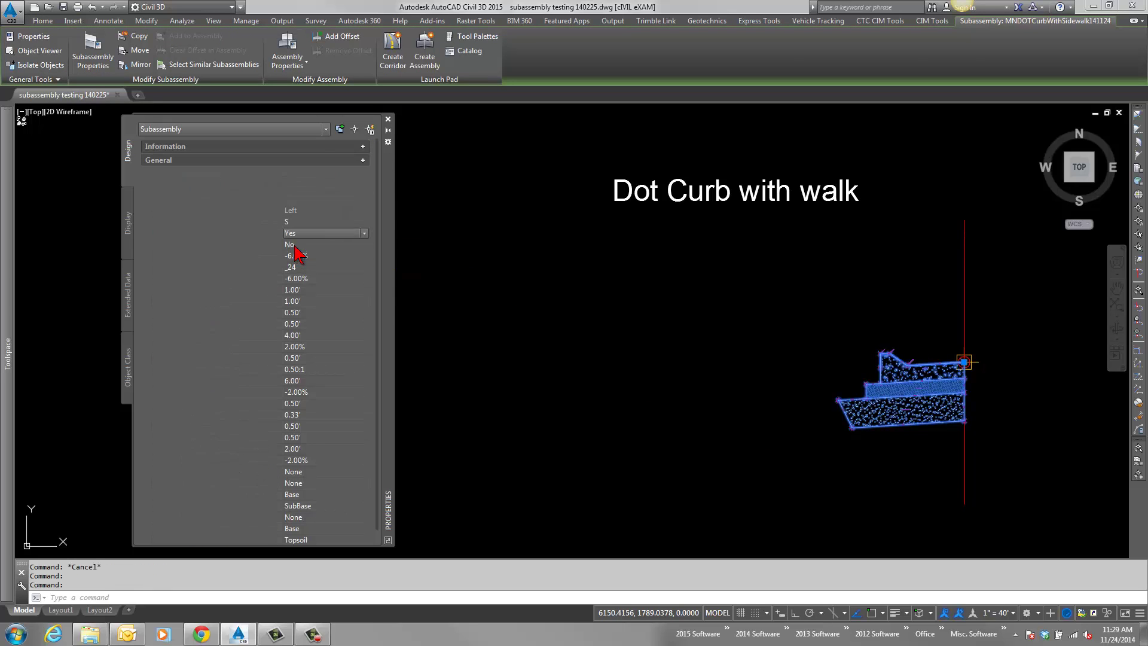
click(299, 244)
click(293, 256)
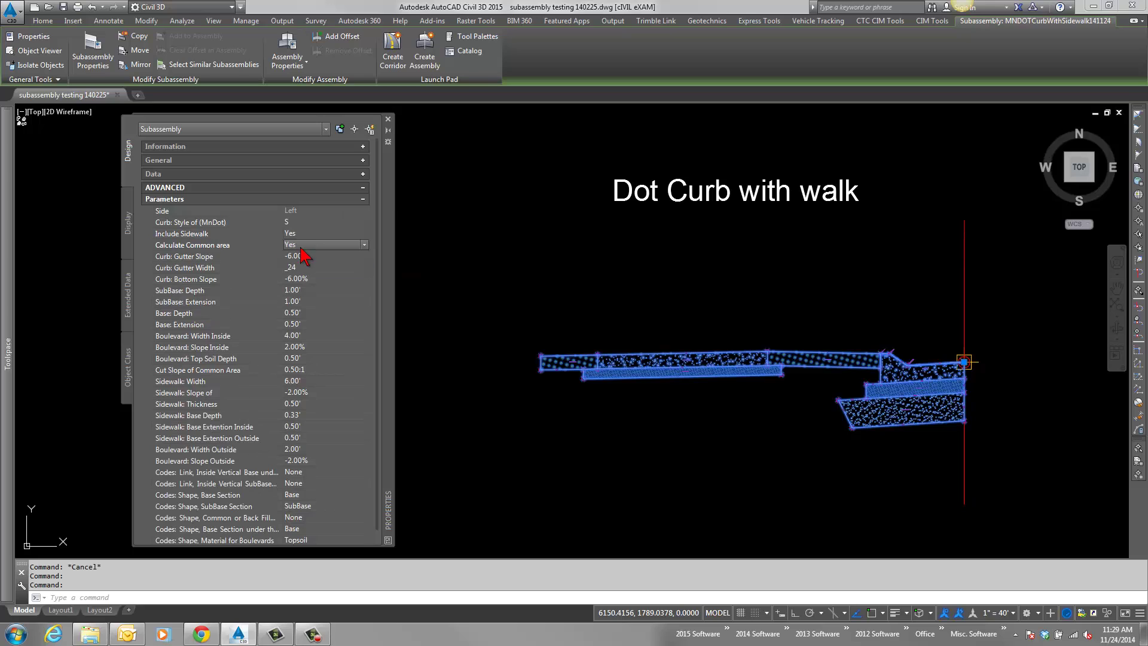
Change the curb style to B and widen the gutter width from _24 to _36.
click(299, 224)
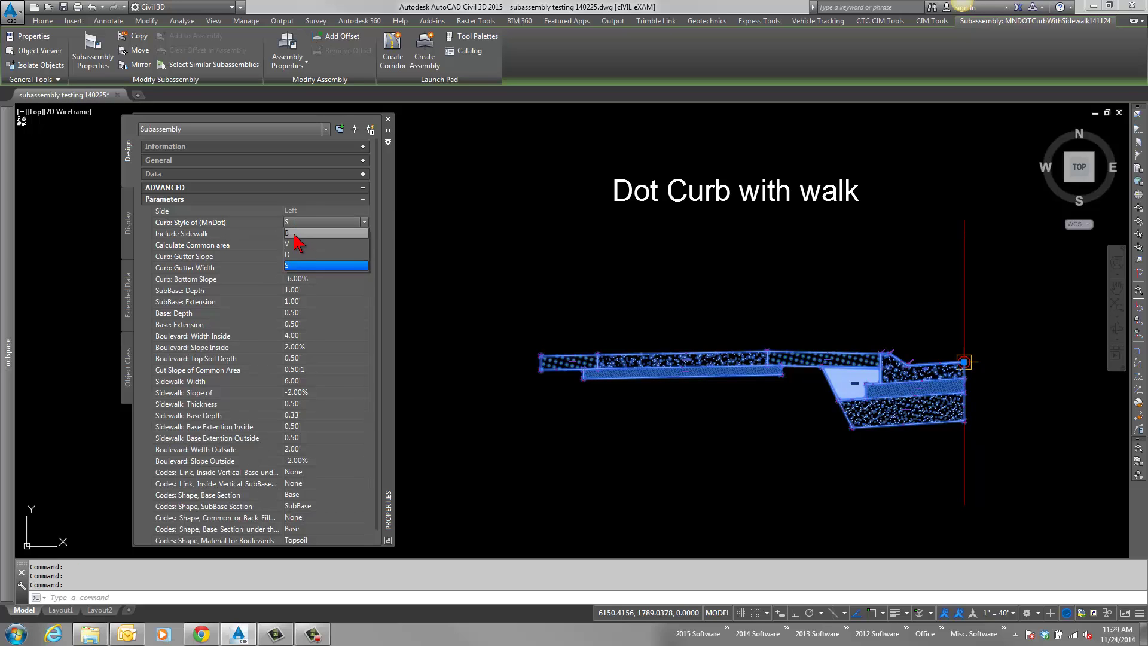
click(300, 233)
click(313, 257)
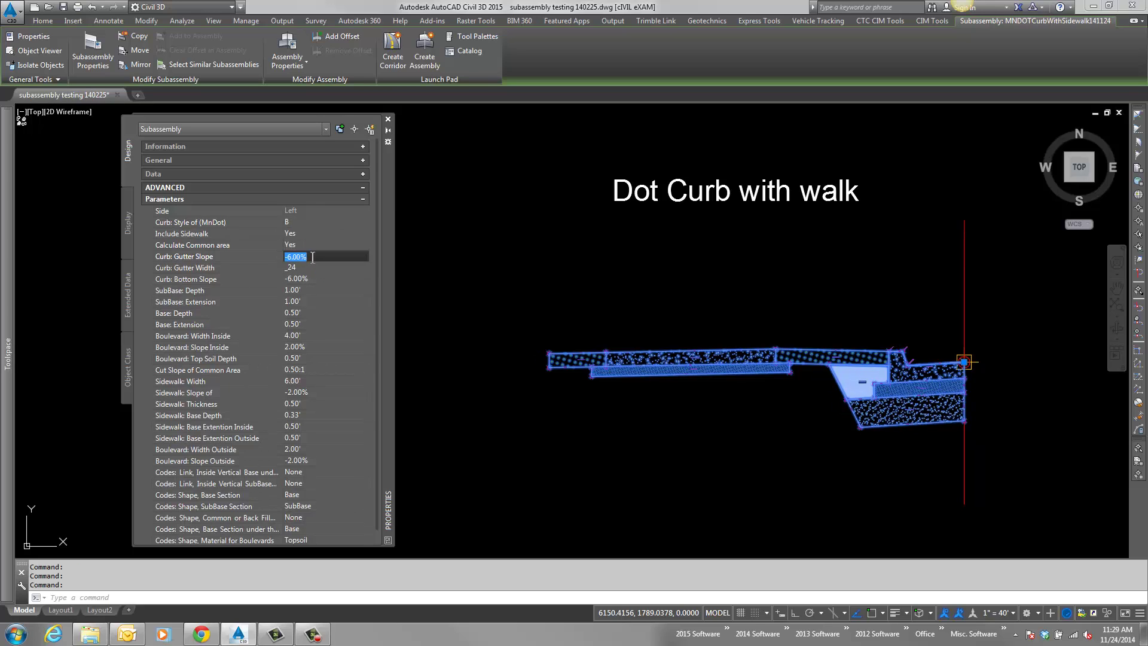
click(311, 268)
click(312, 267)
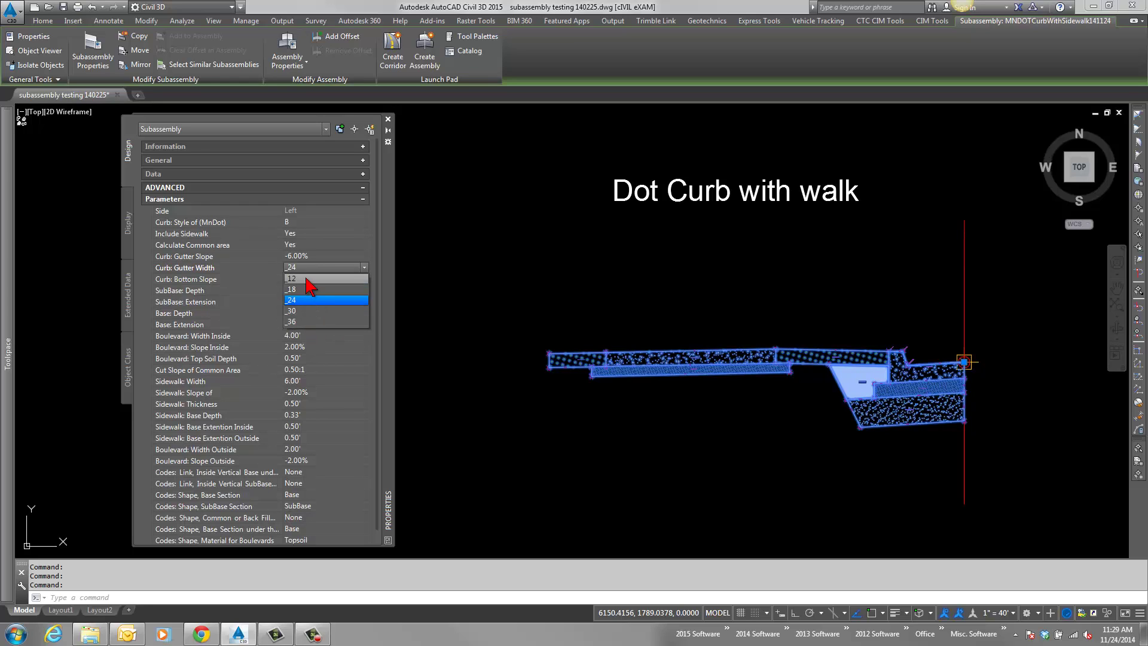
click(293, 322)
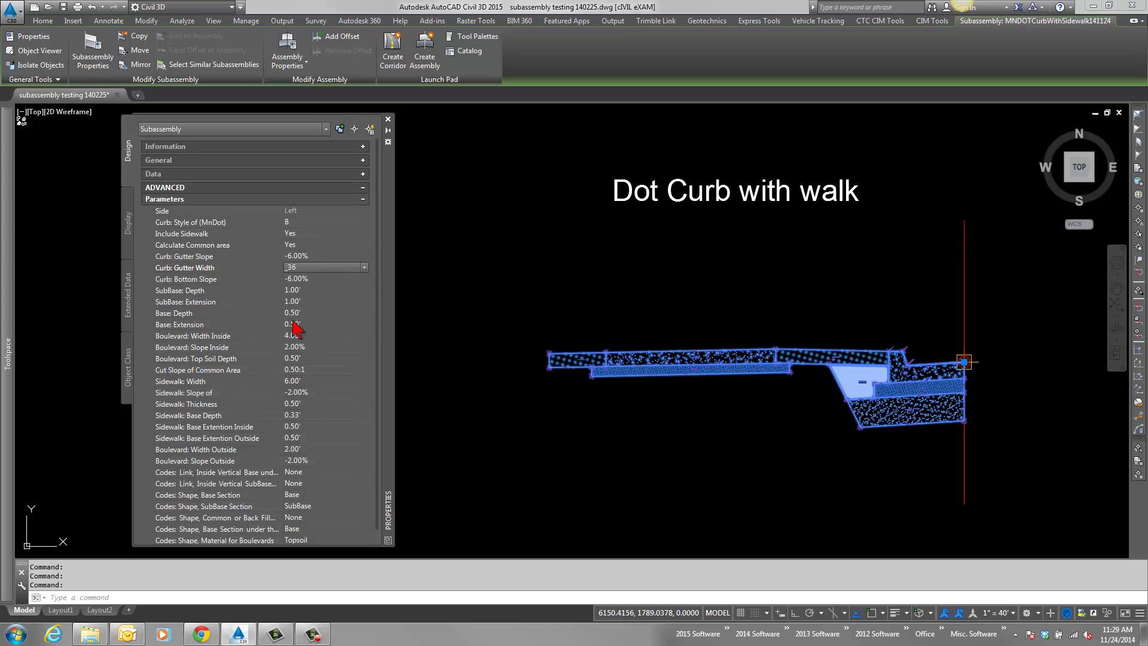
key(Escape)
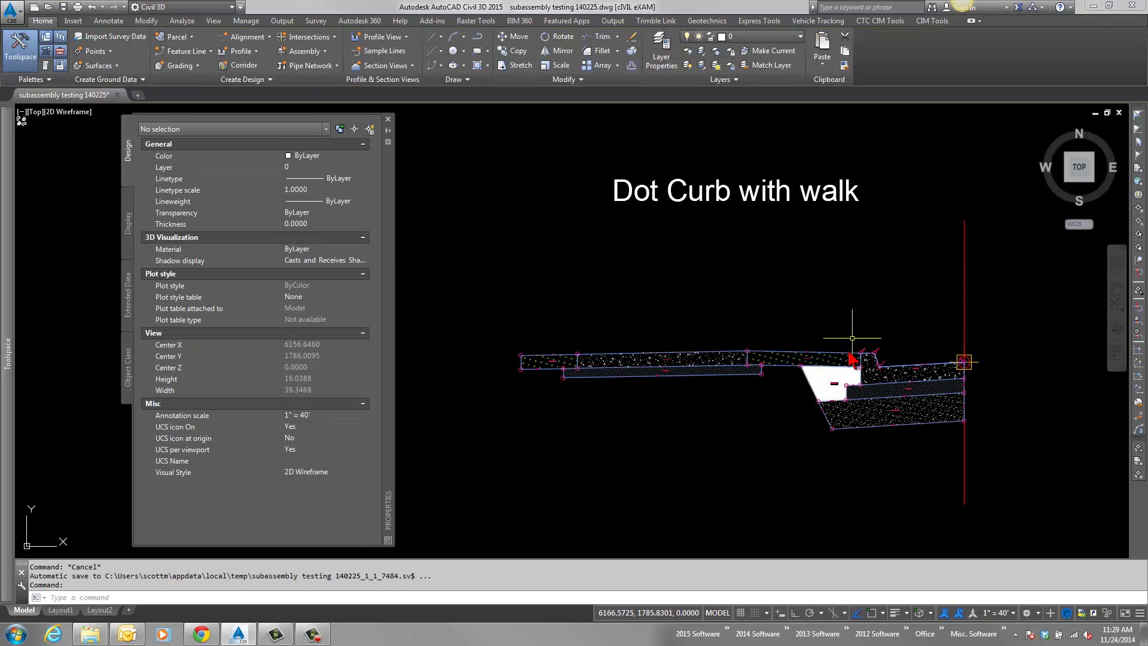
Narrow the gutter width to _12 and view the redrawn cross-section.
click(942, 383)
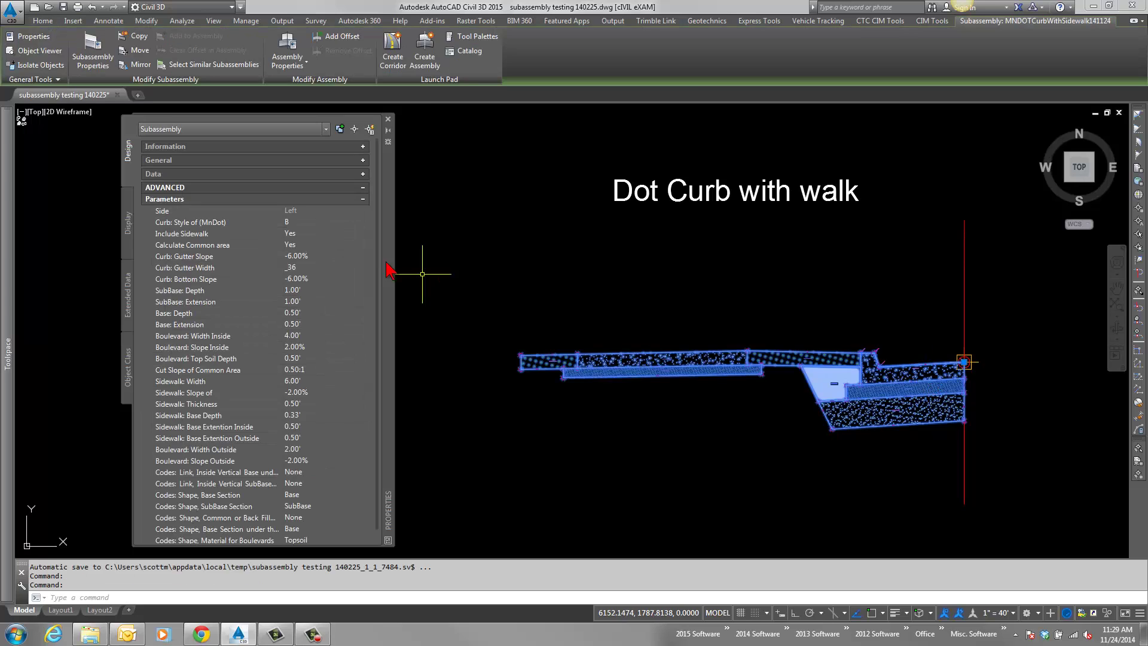
click(325, 268)
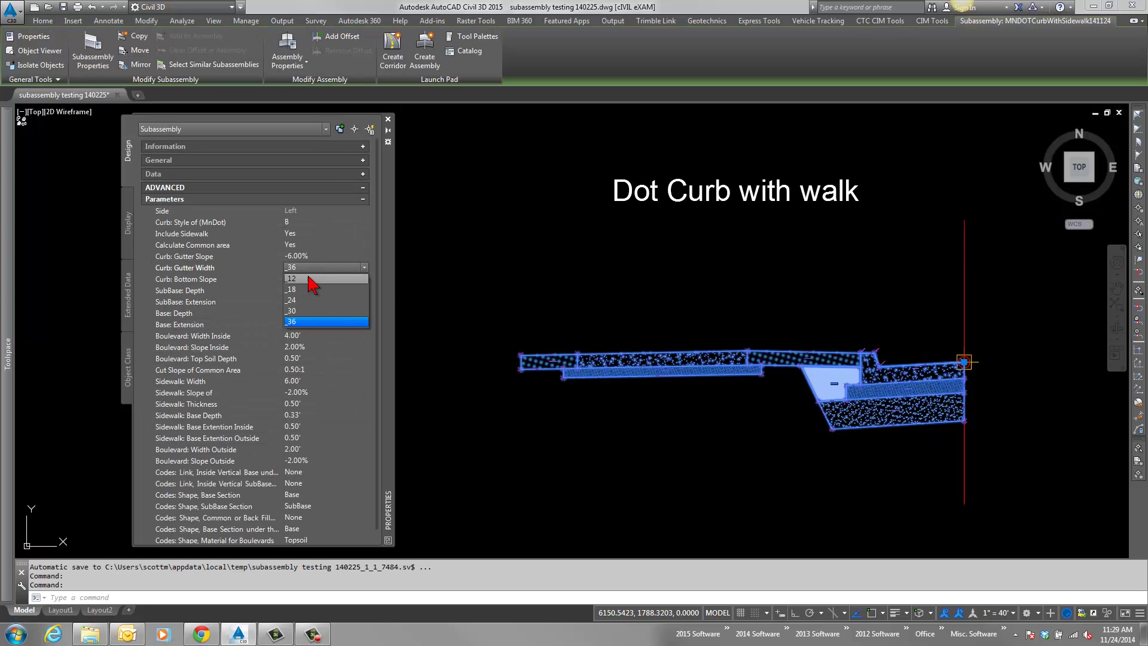
click(301, 279)
key(Escape)
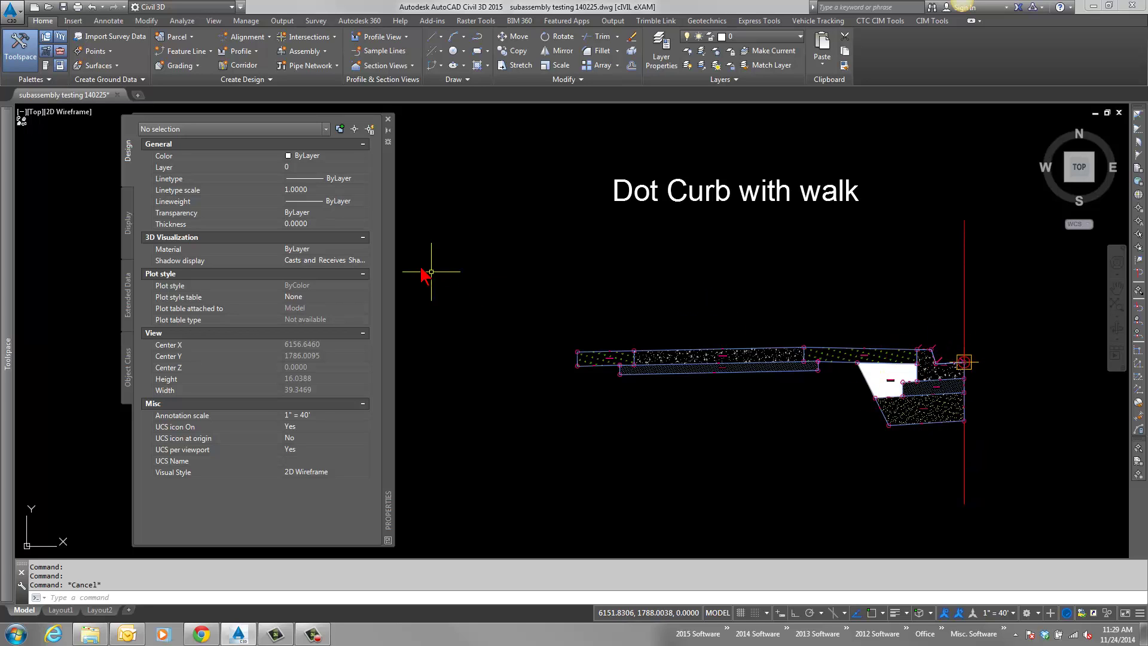
click(676, 368)
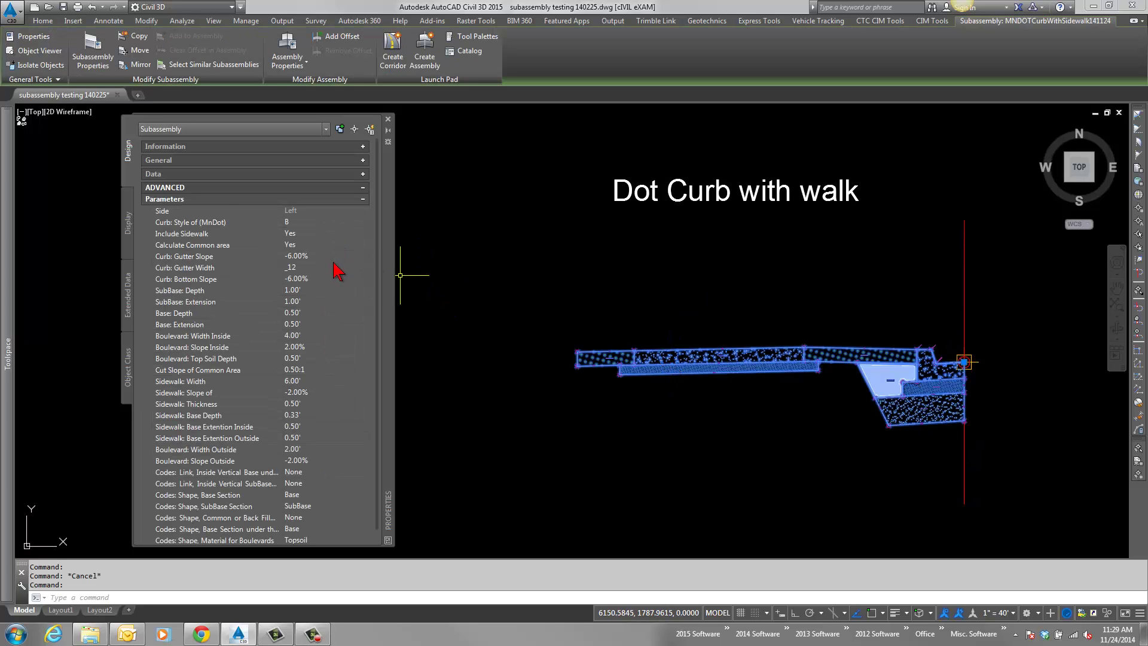
Step through the curb and base fields and set Boulevard: Width Inside to 2.00'.
click(310, 280)
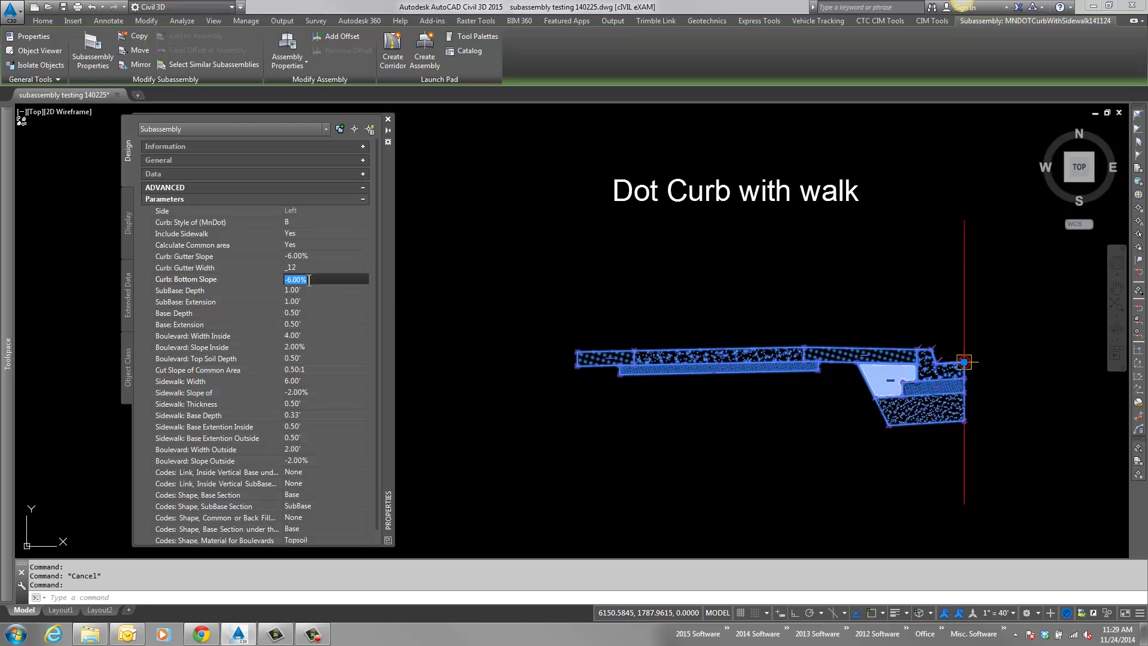
click(305, 290)
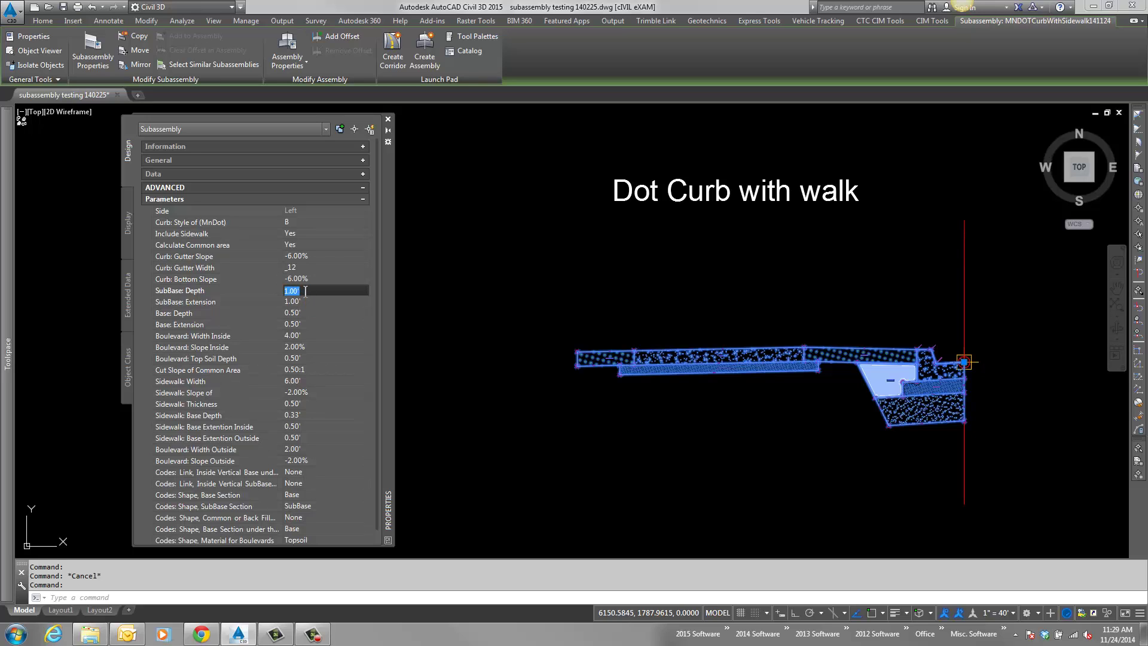
click(310, 301)
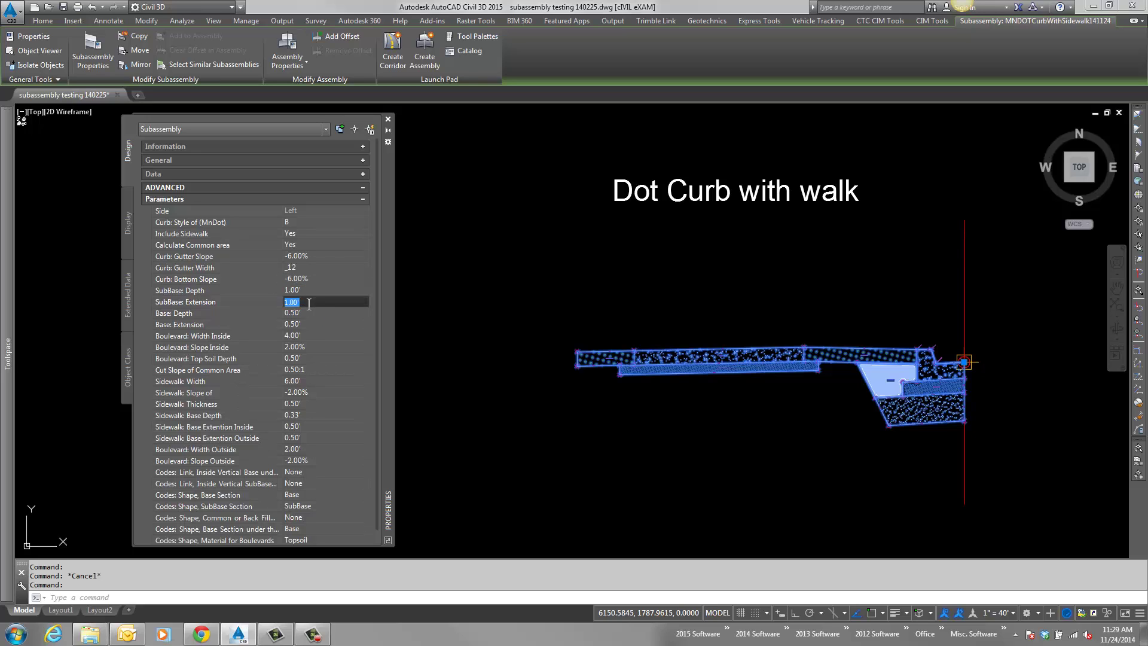
click(306, 314)
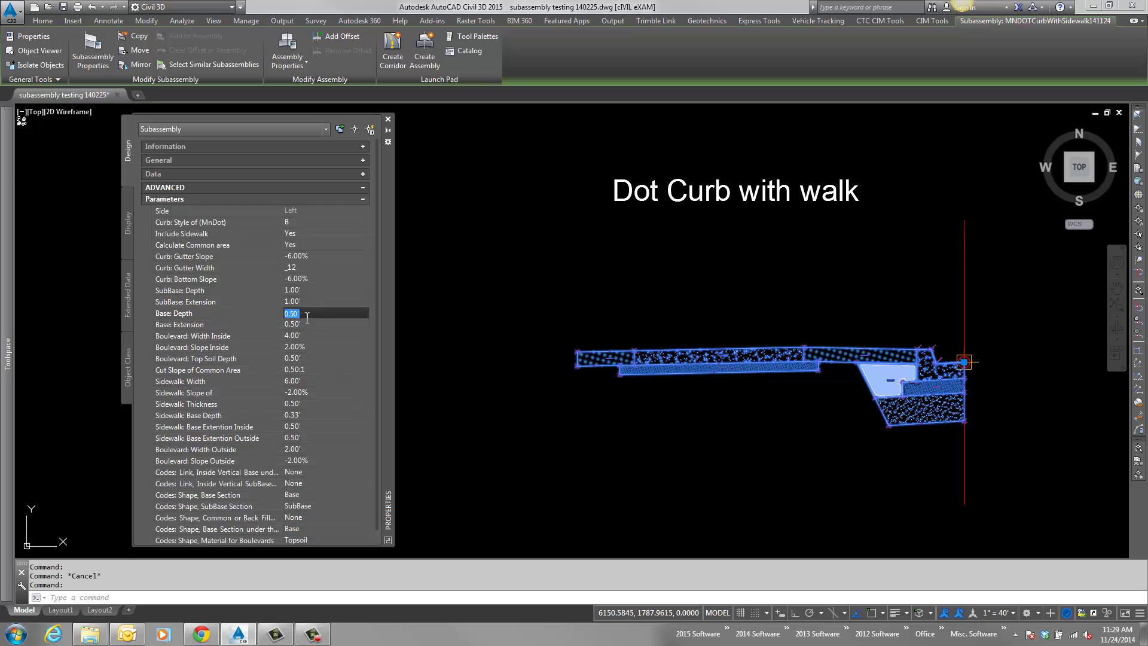
click(308, 336)
text(2)
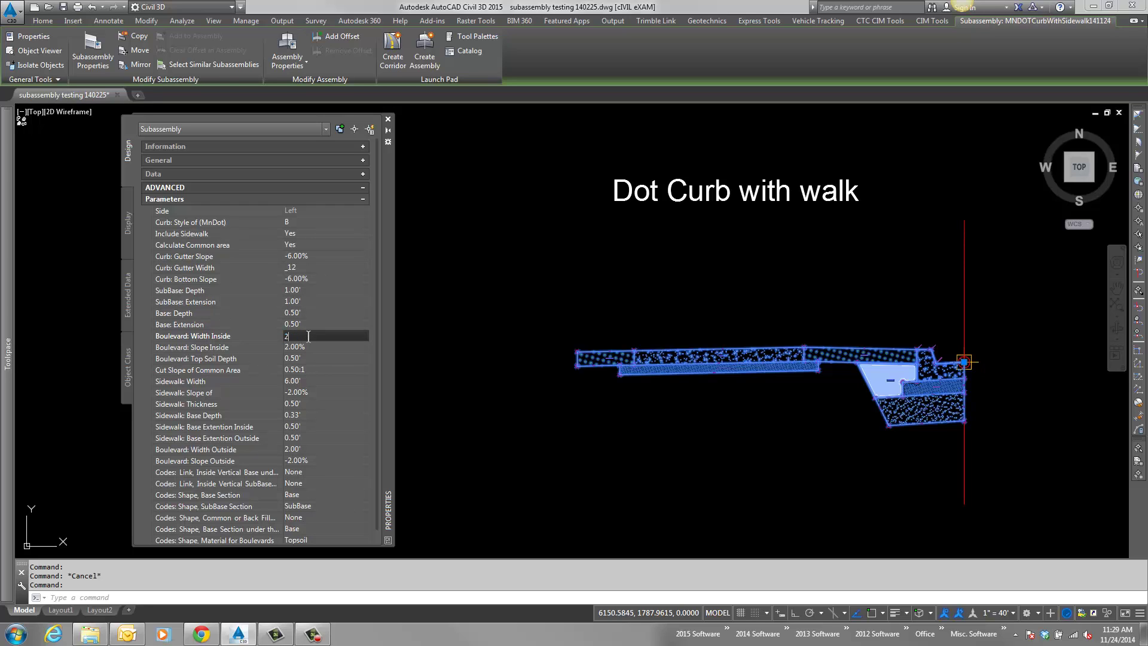
click(310, 347)
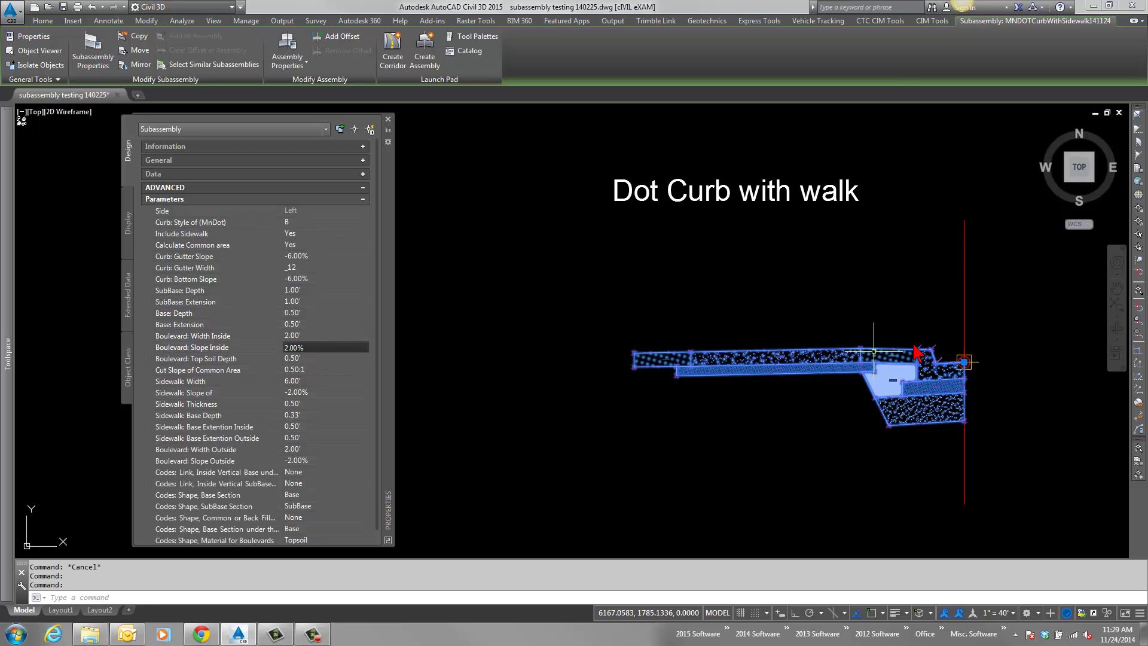
key(Escape)
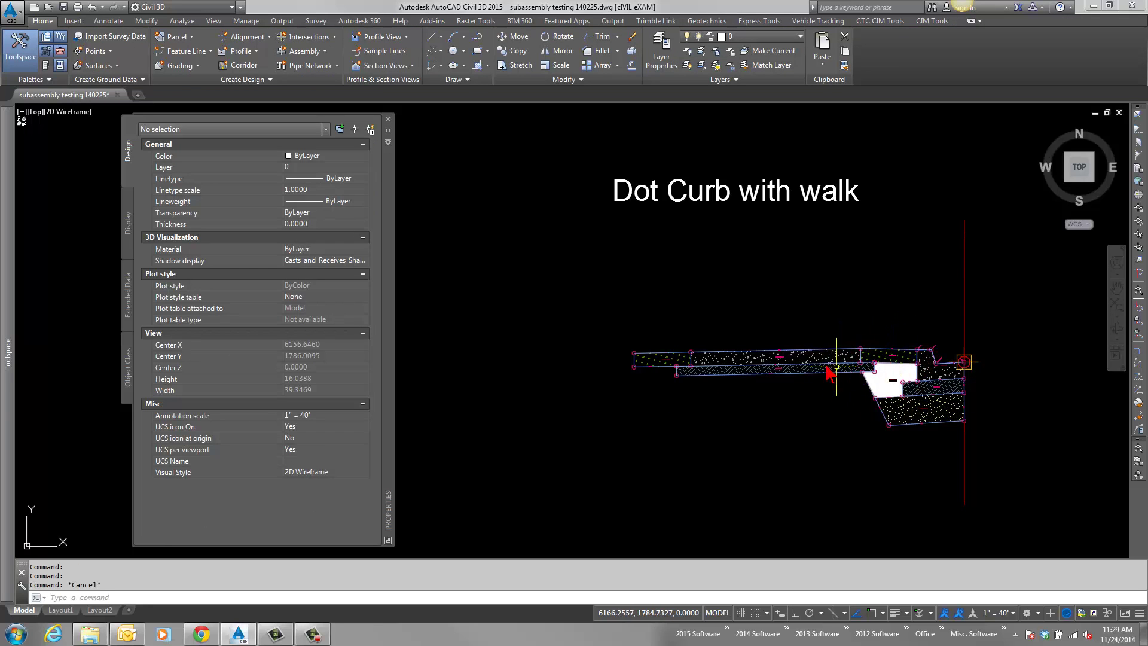
Try a 6.00' inside boulevard width, then settle on 2.50'.
click(901, 348)
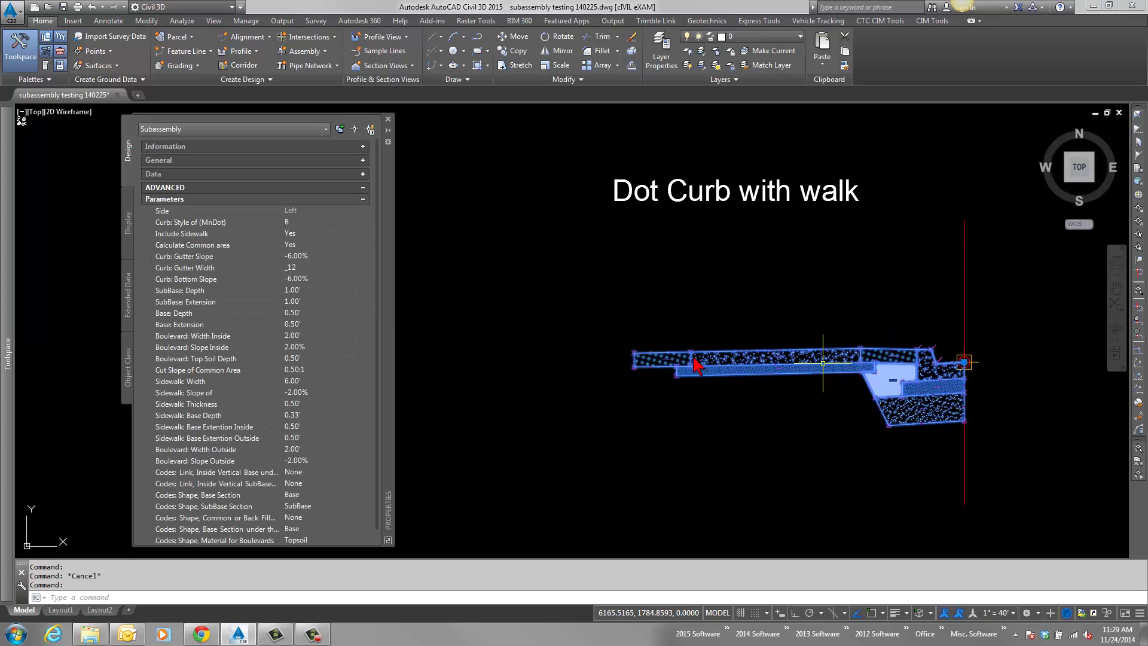
click(303, 336)
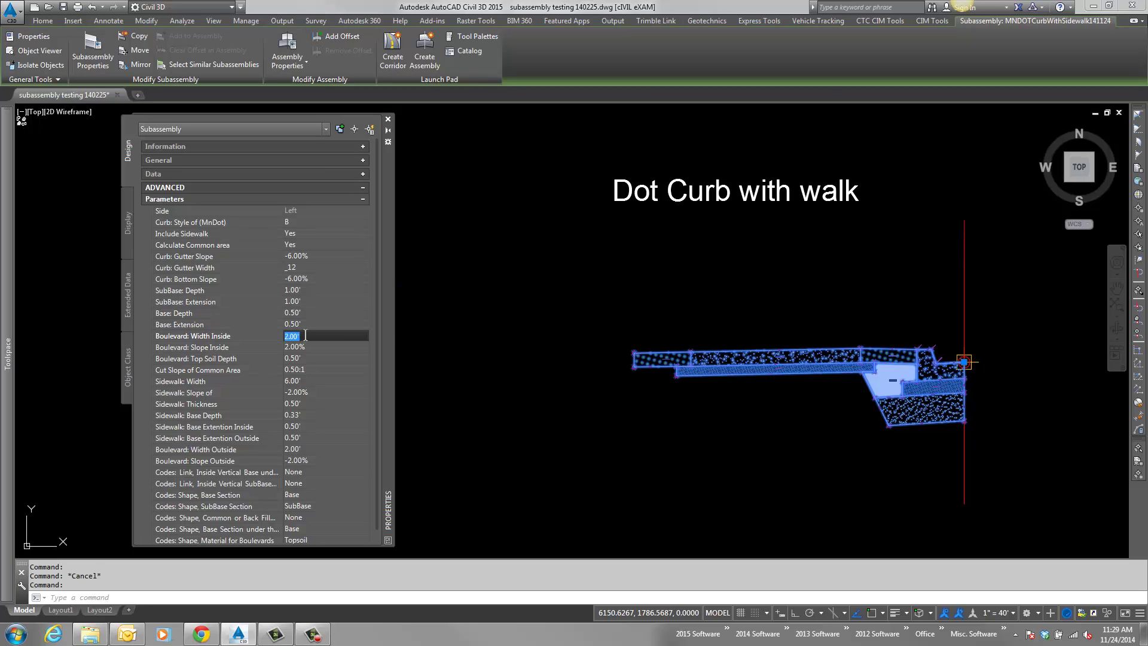
key(Tab)
click(305, 336)
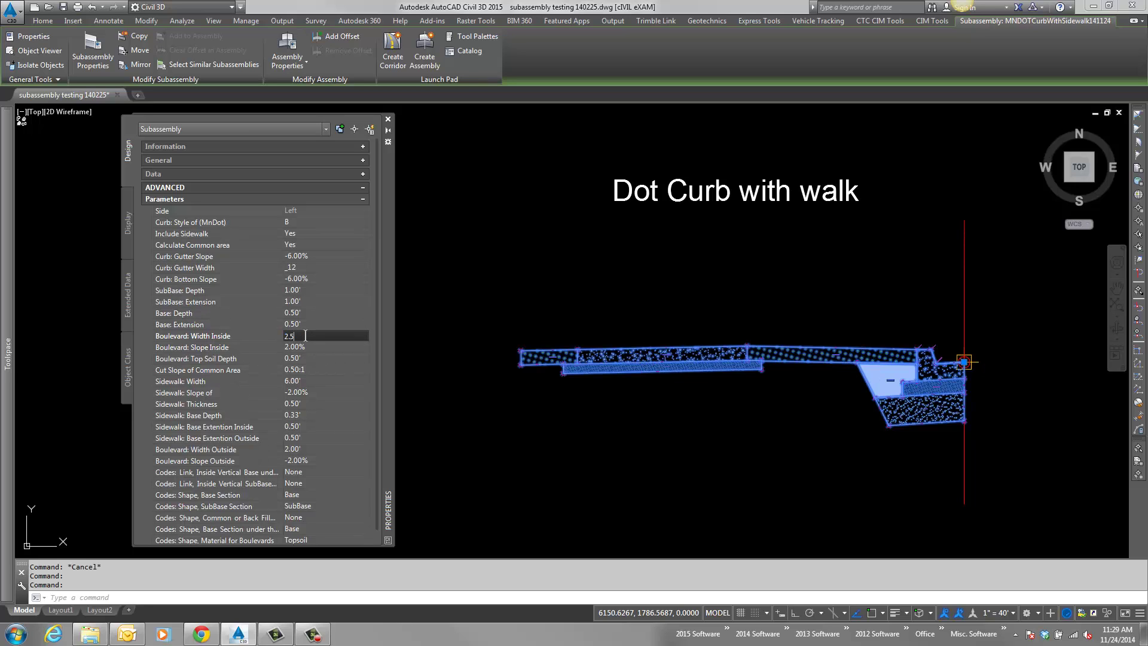
key(Return)
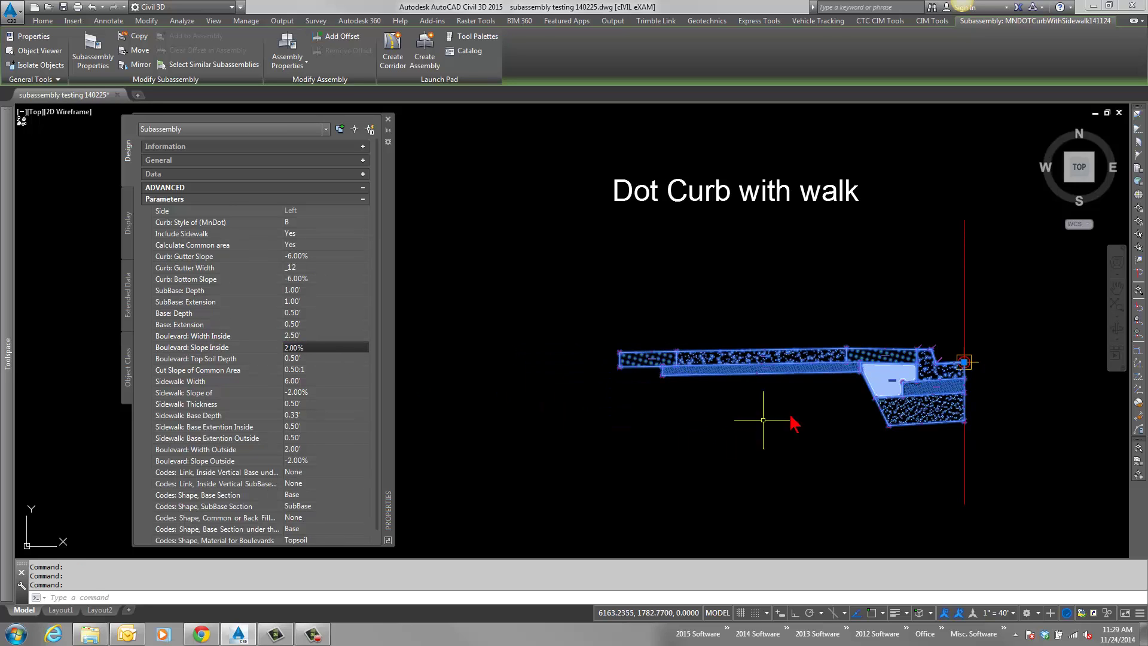
Set inside boulevard slope 10.00%, sidewalk slope -10.00% and outside boulevard slope 10.00%.
key(Escape)
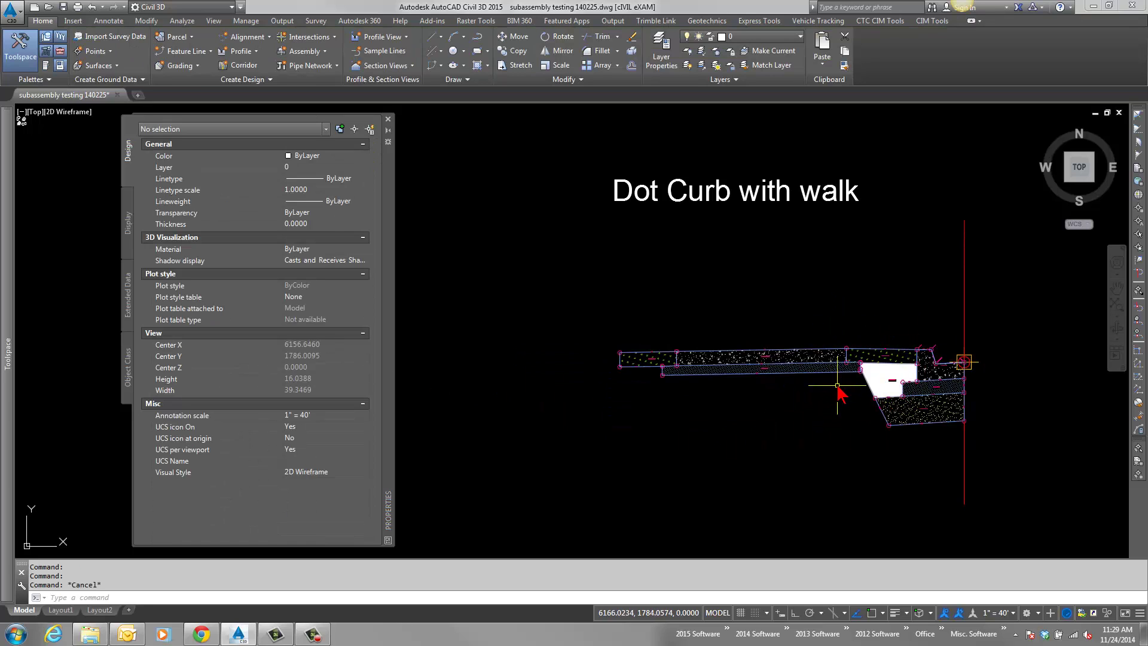
click(658, 362)
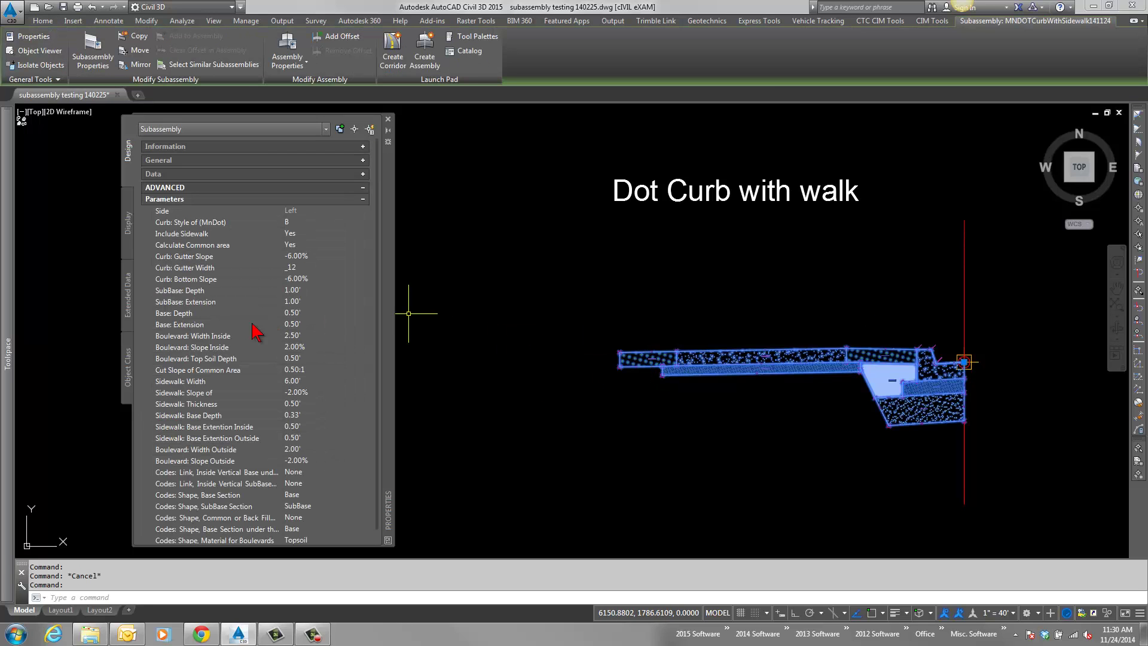
click(304, 348)
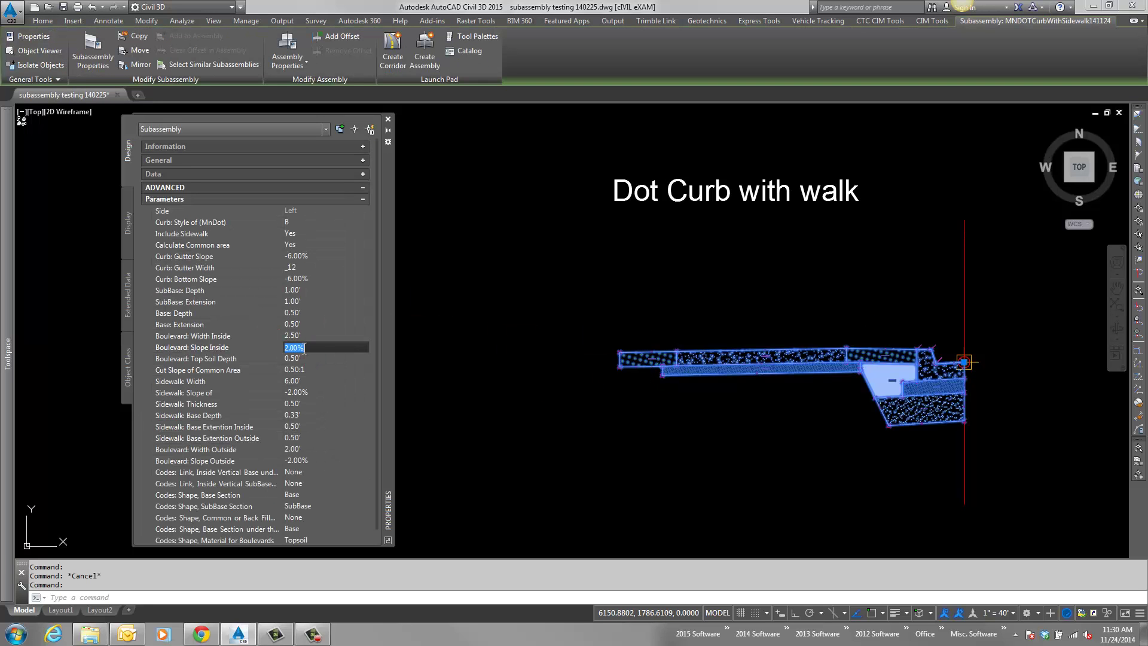
key(Tab)
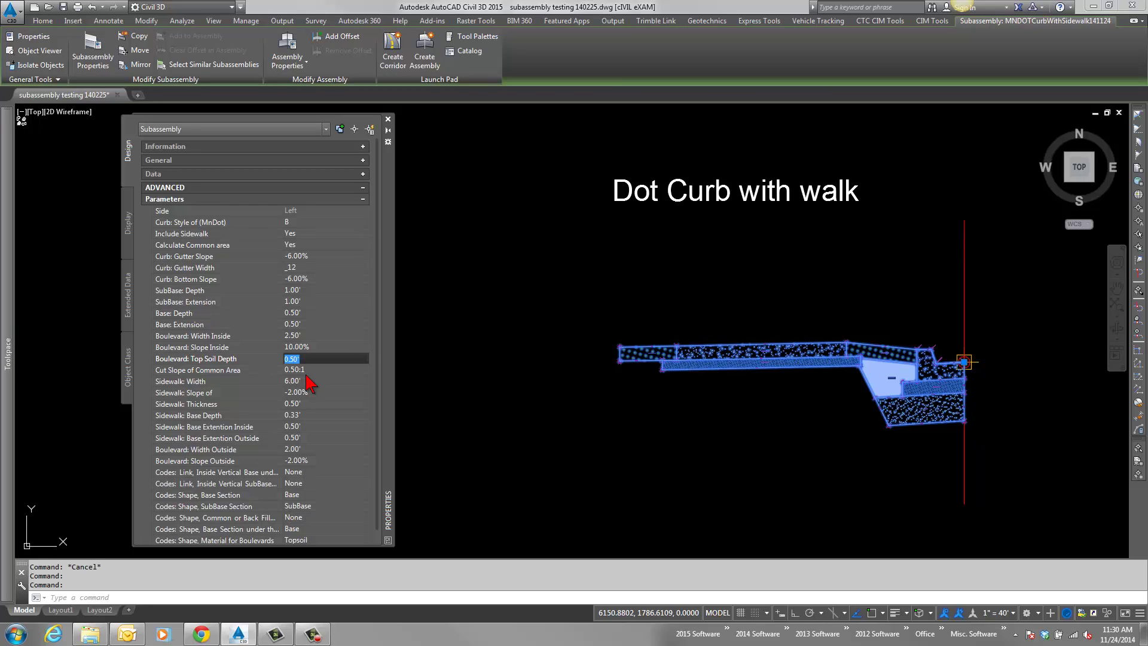
click(305, 393)
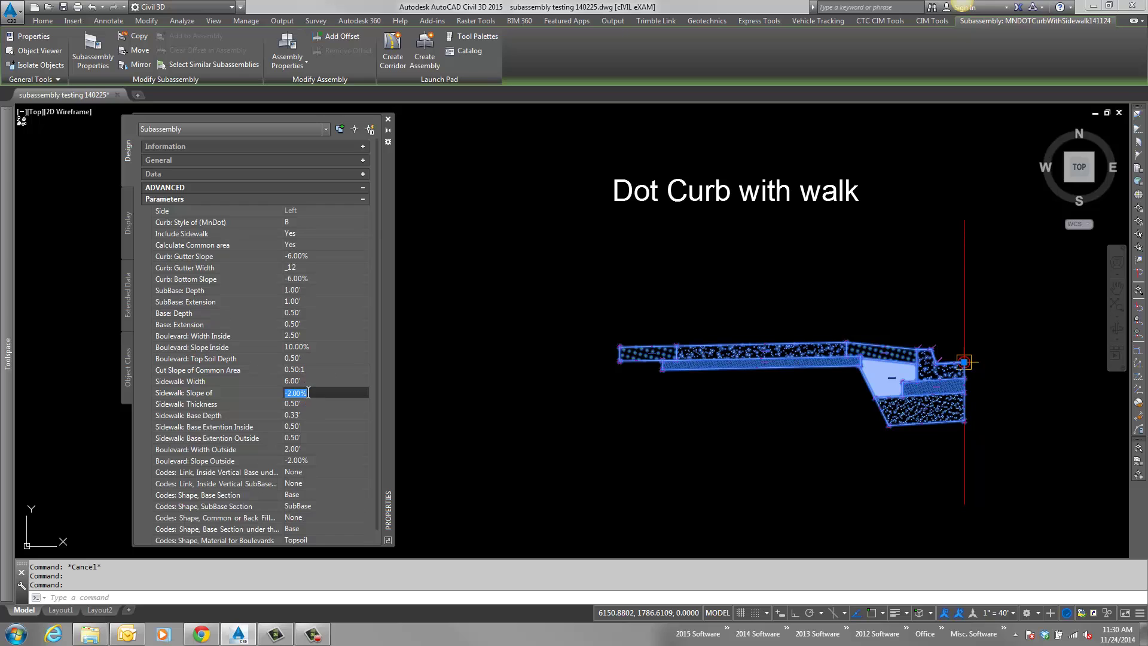
key(Tab)
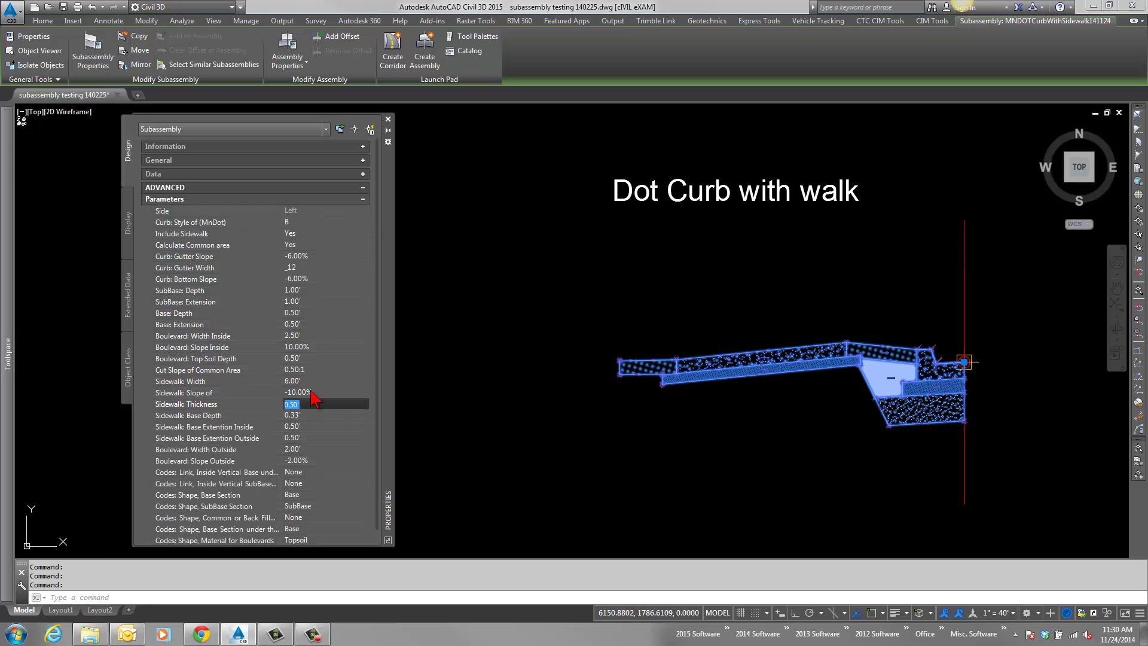
click(305, 459)
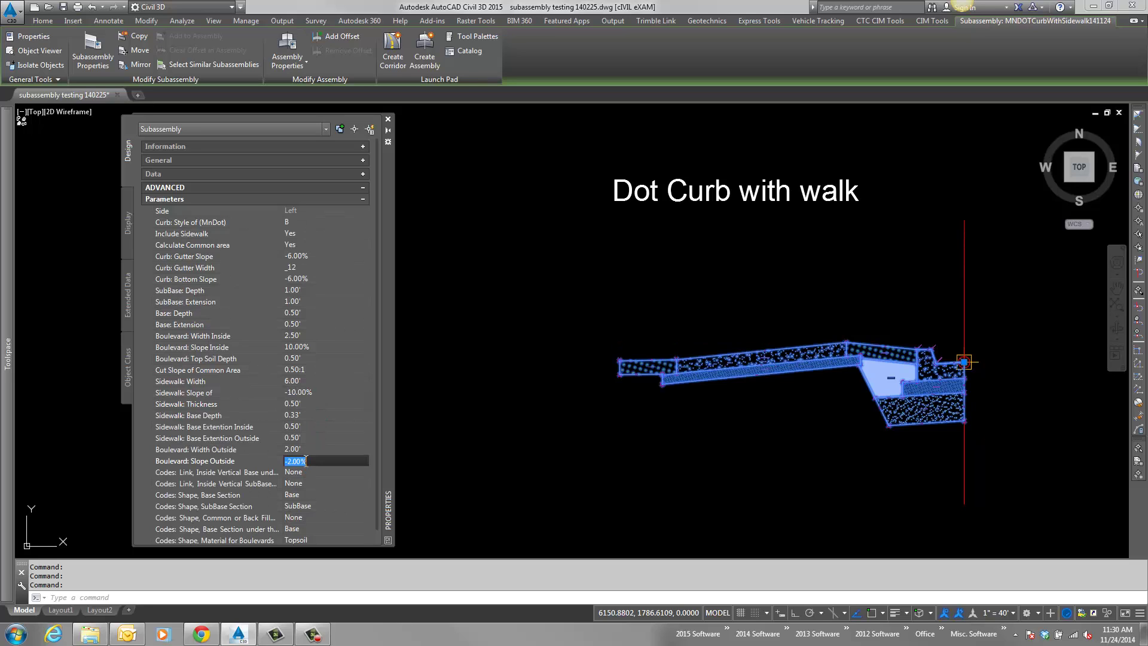
key(Tab)
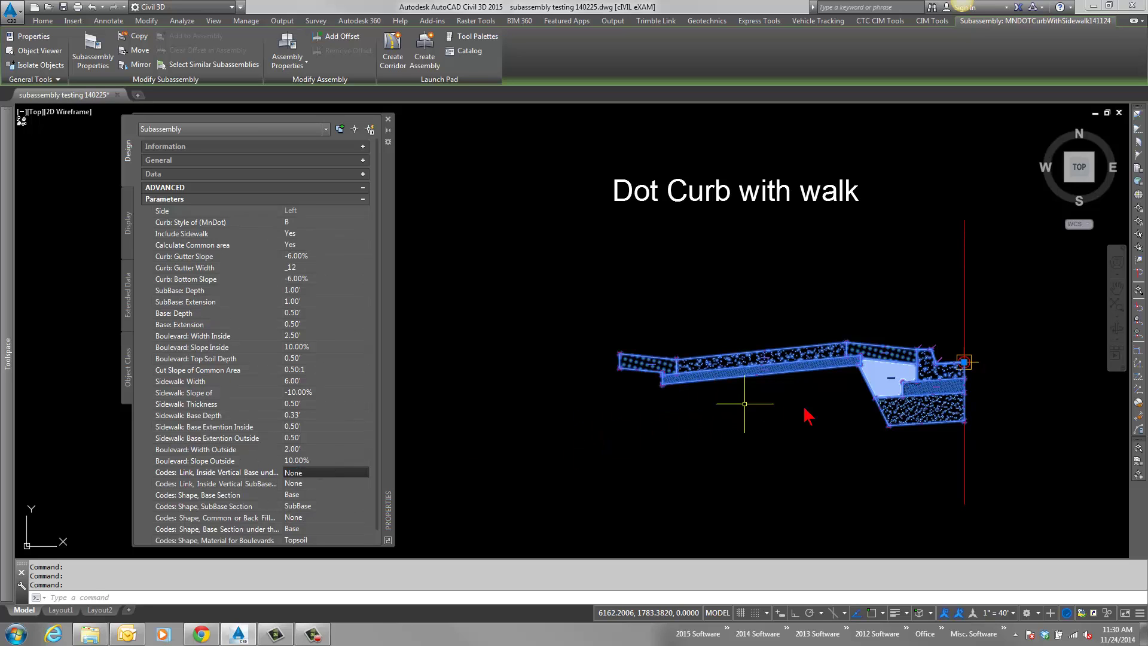
key(Escape)
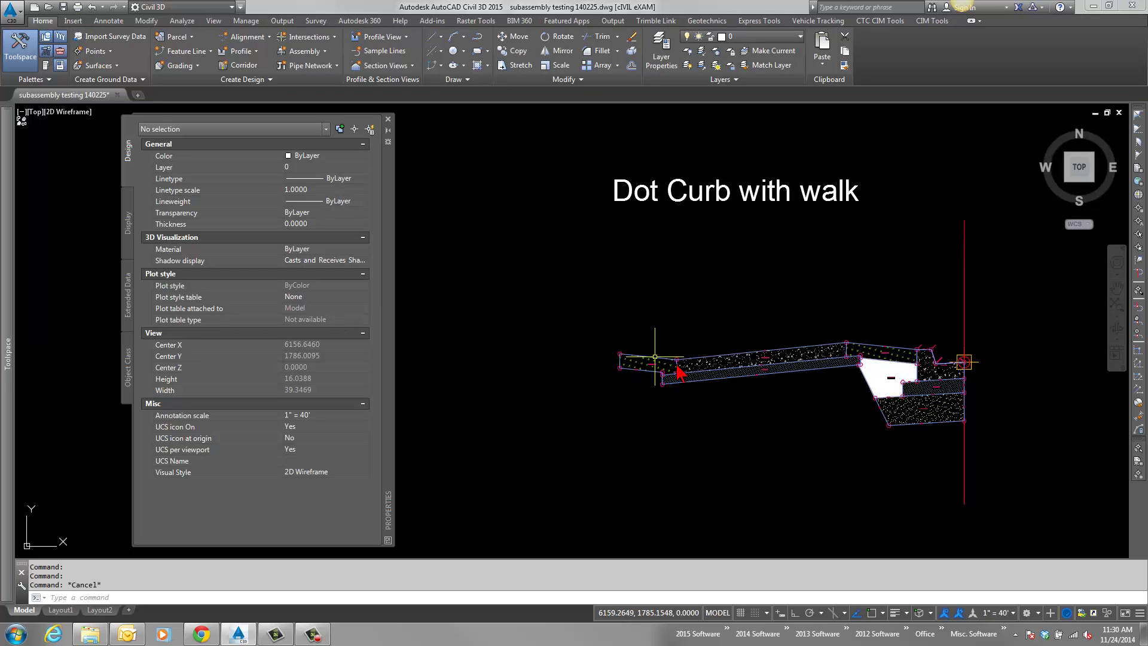
Change the common area cut slope to 1.00:1, then to 0.25:1.
click(649, 394)
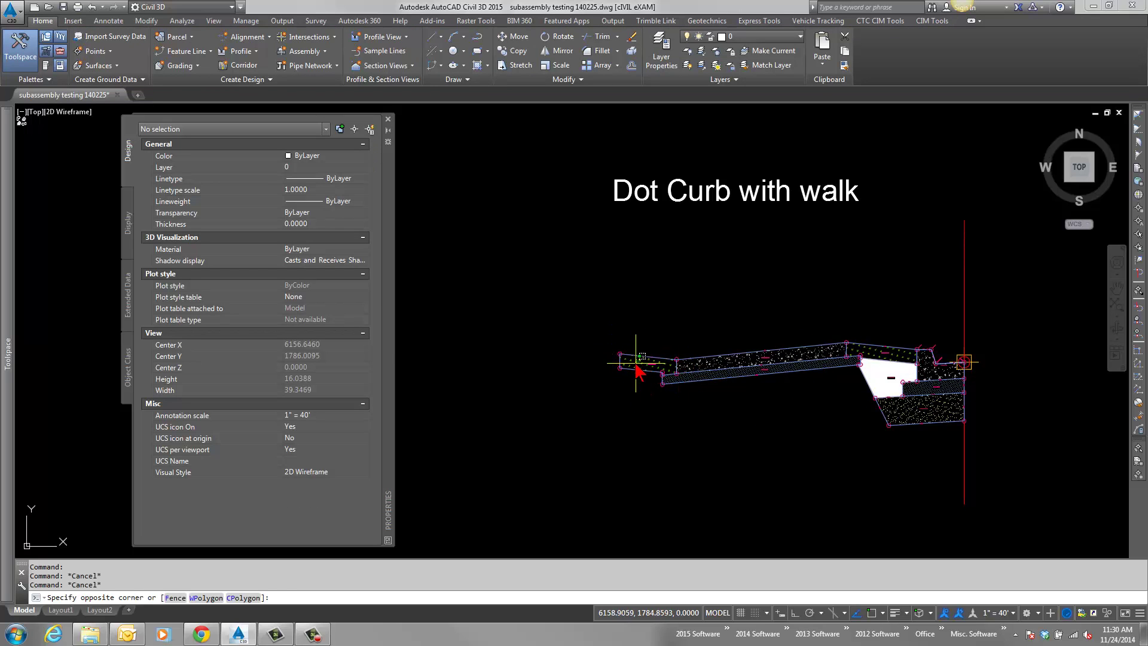
click(620, 372)
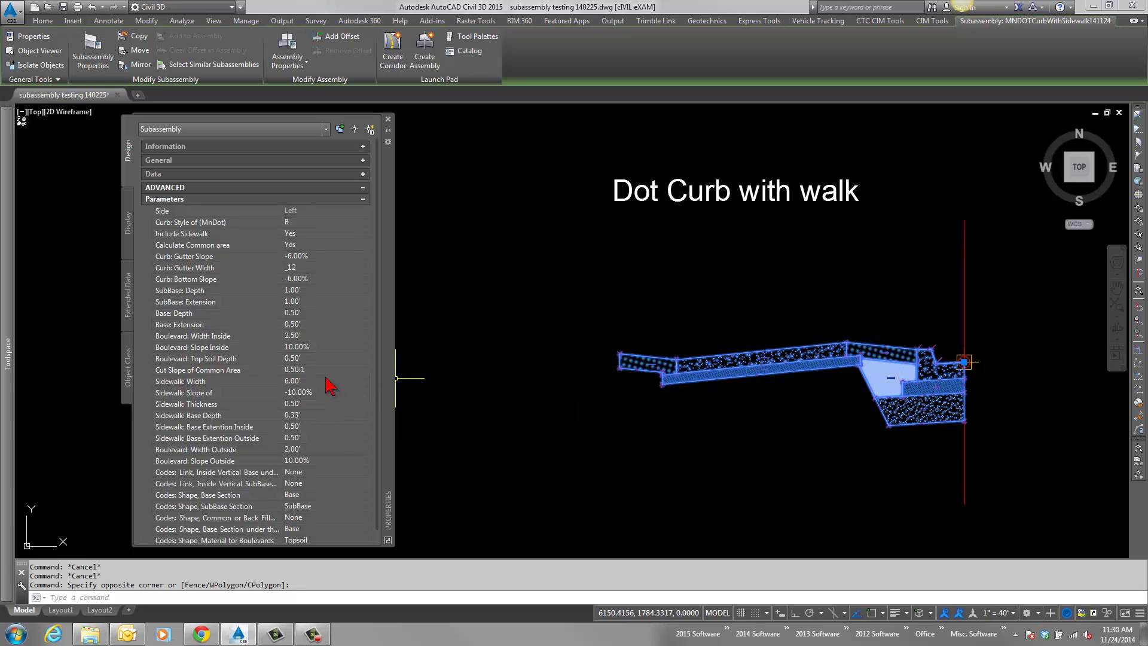
click(300, 371)
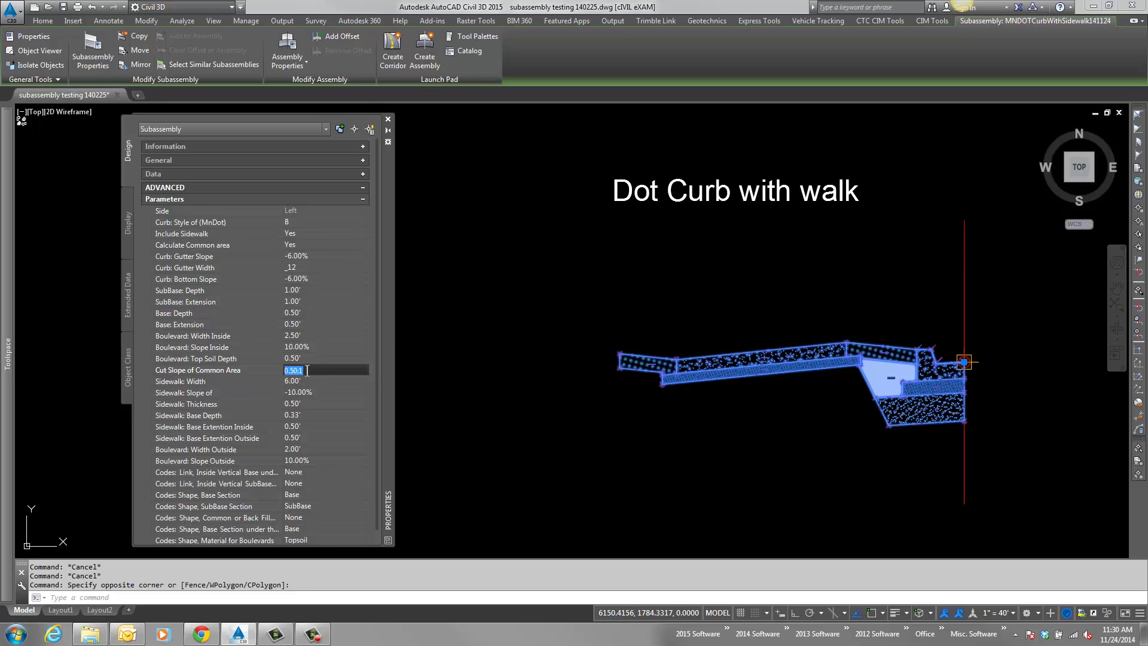
text(1)
key(Tab)
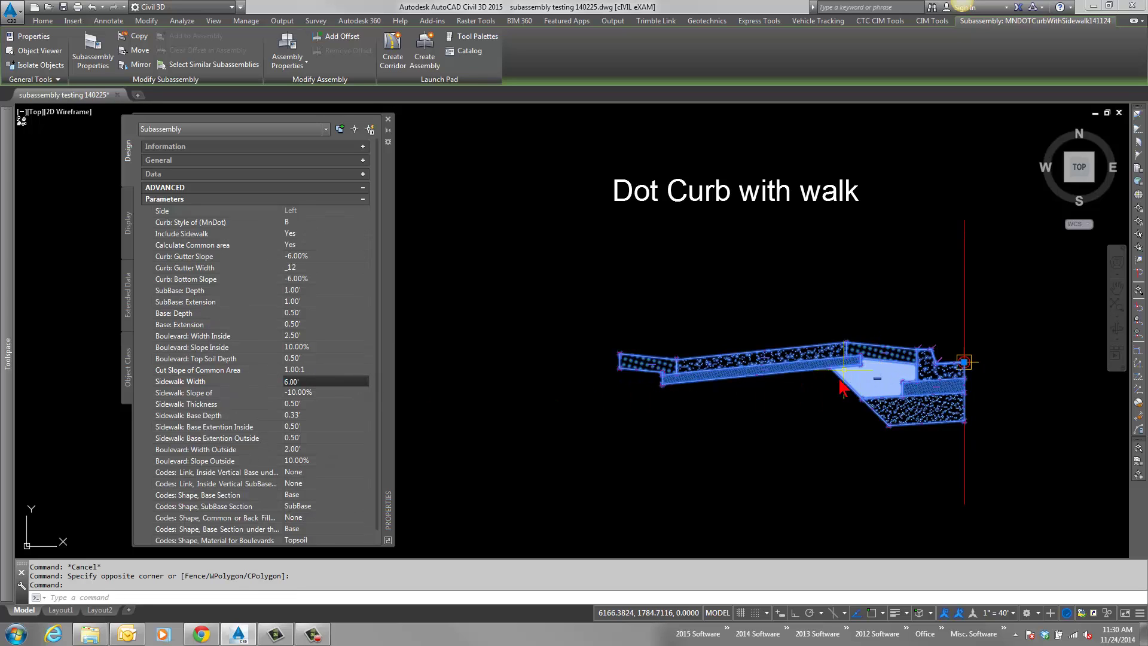
click(304, 371)
text(.25)
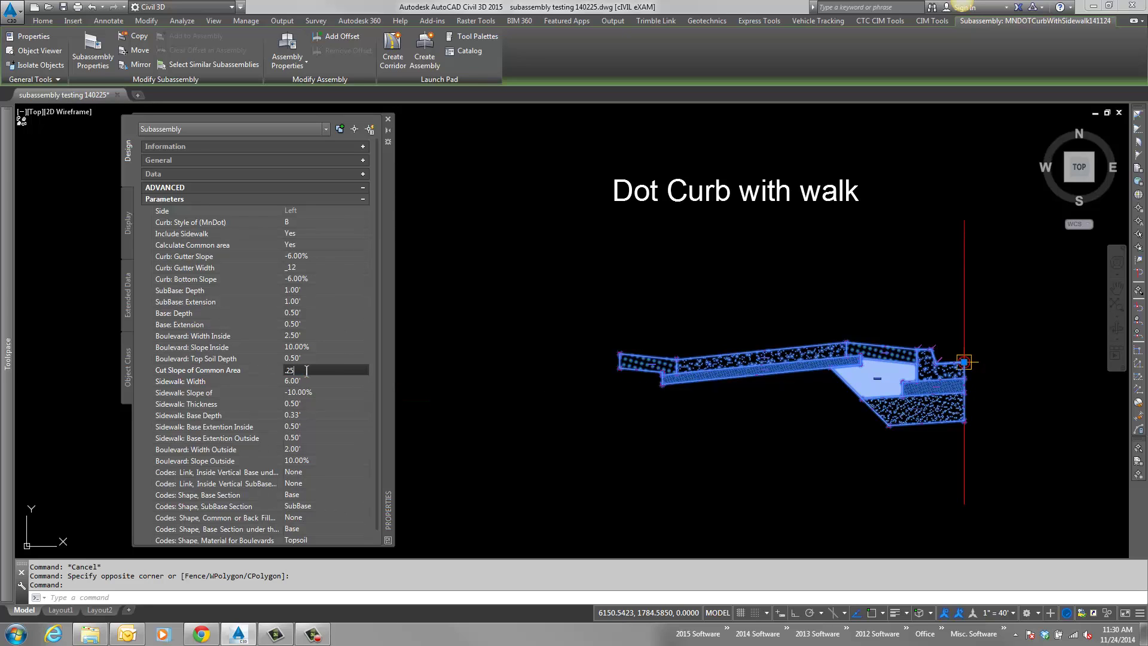
key(Tab)
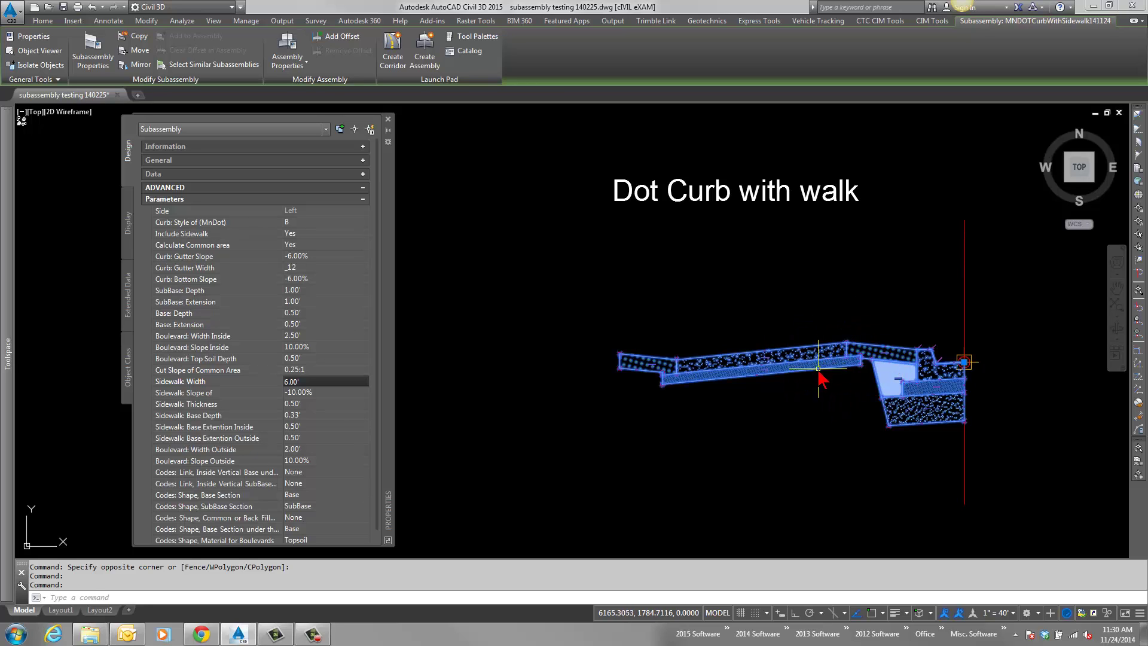
key(Escape)
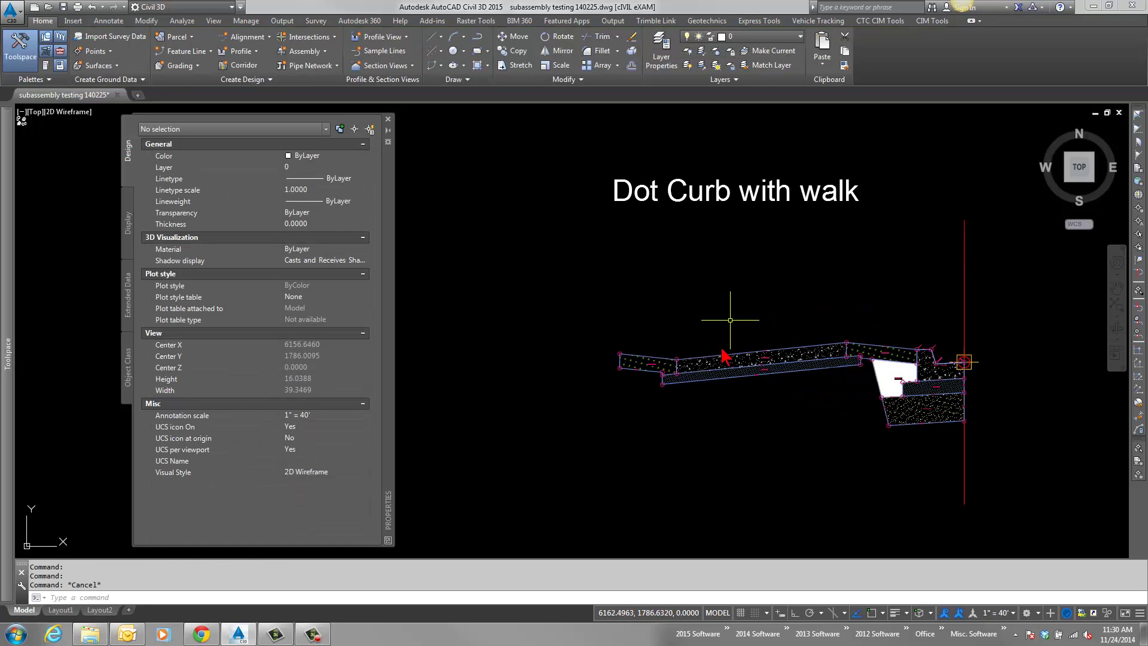
Set boulevard slopes to 2.00% inside and -2.00% outside, and sidewalk slope to -2.00%.
click(770, 377)
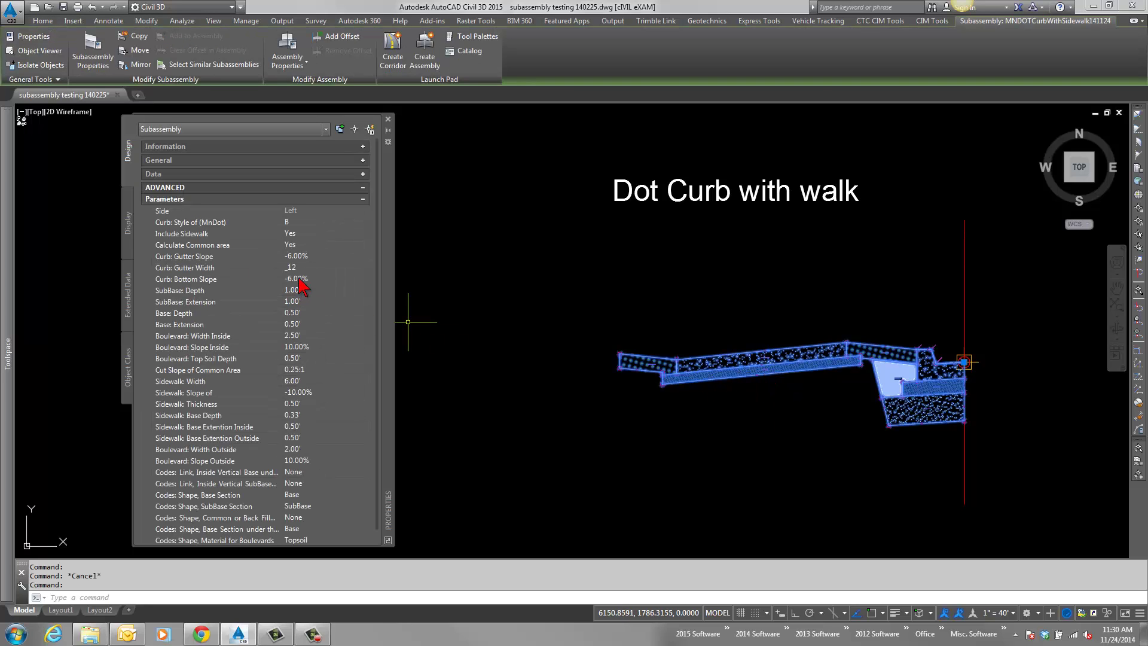
click(304, 348)
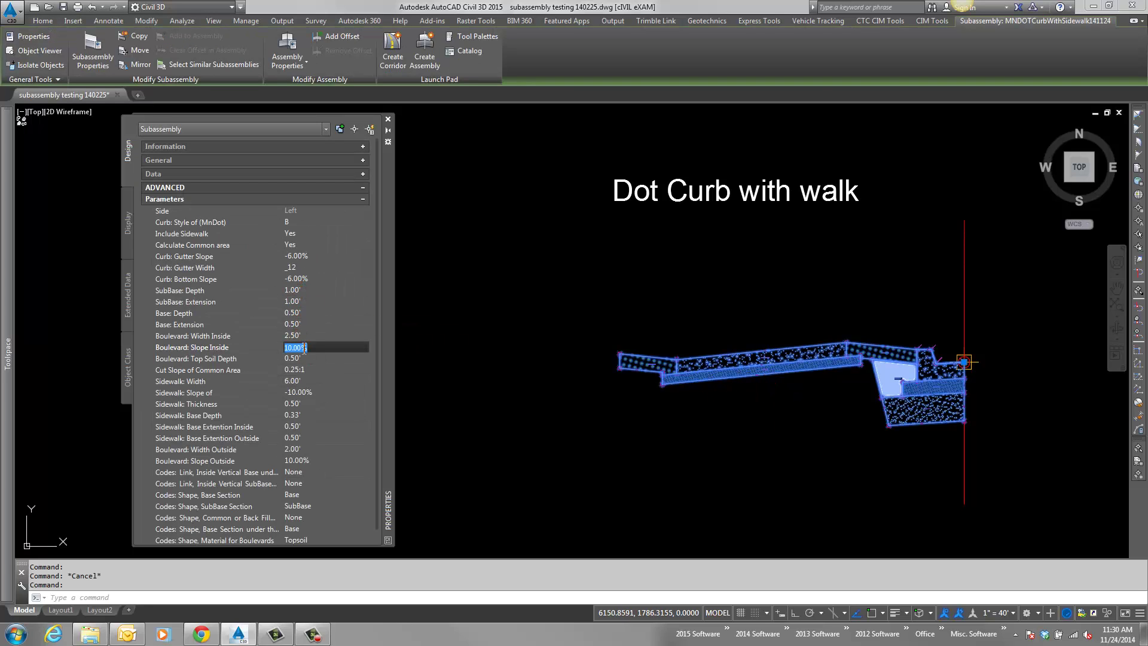
text(2)
click(305, 359)
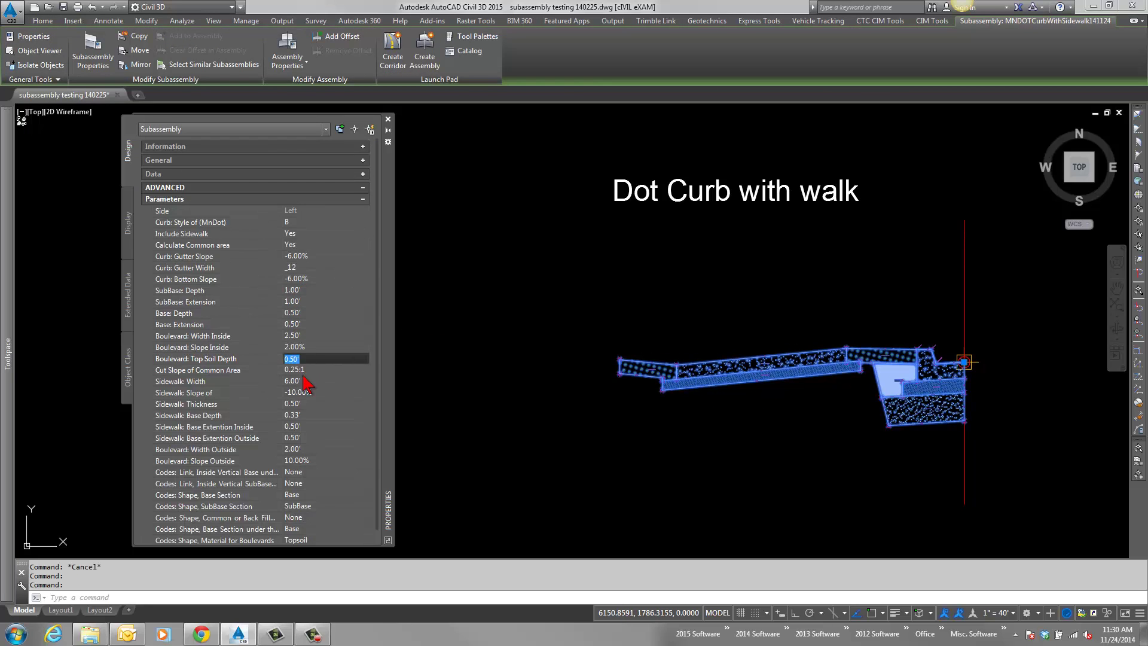
click(301, 393)
text(-2)
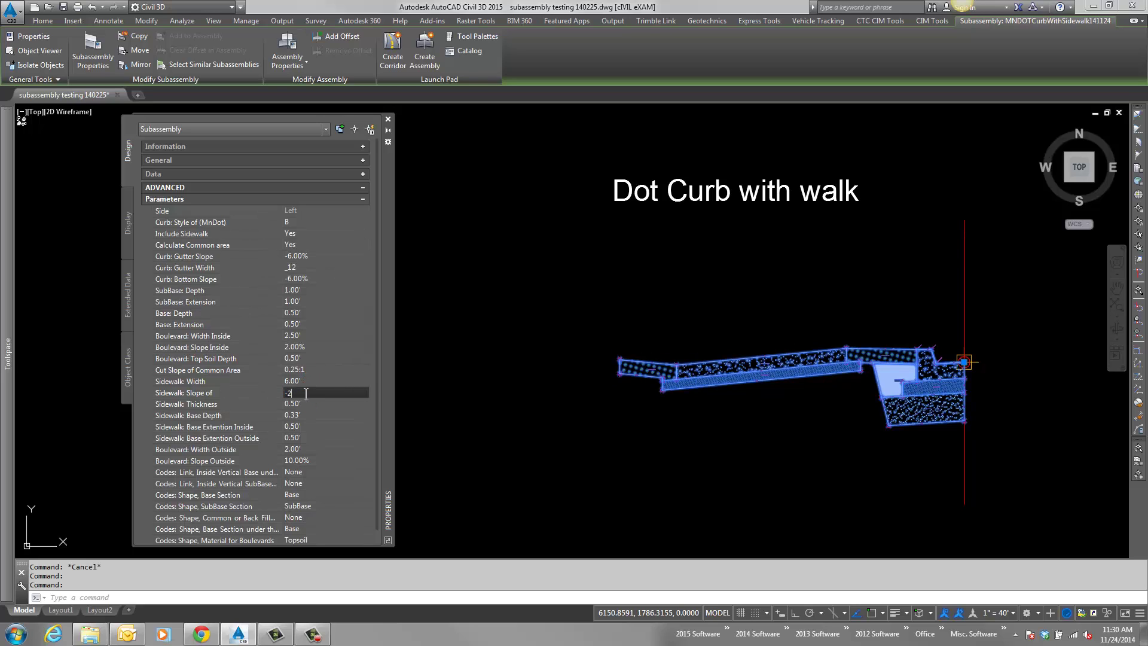
click(306, 404)
click(305, 462)
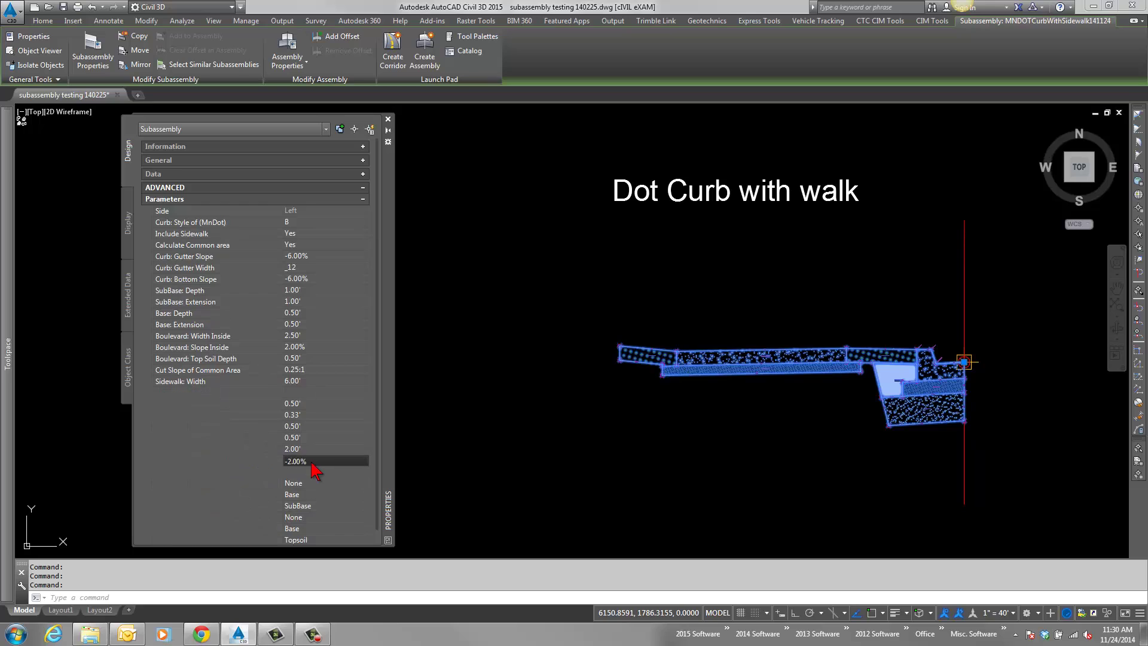
key(Tab)
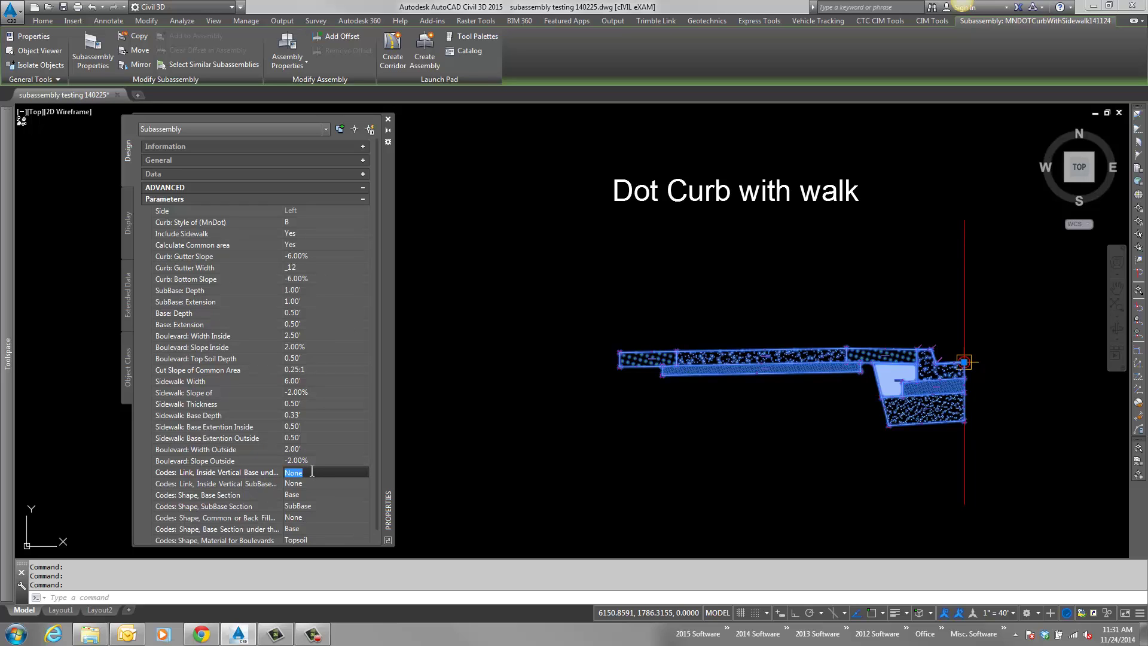
Review the link, shape and material codes further down the Properties list.
click(308, 484)
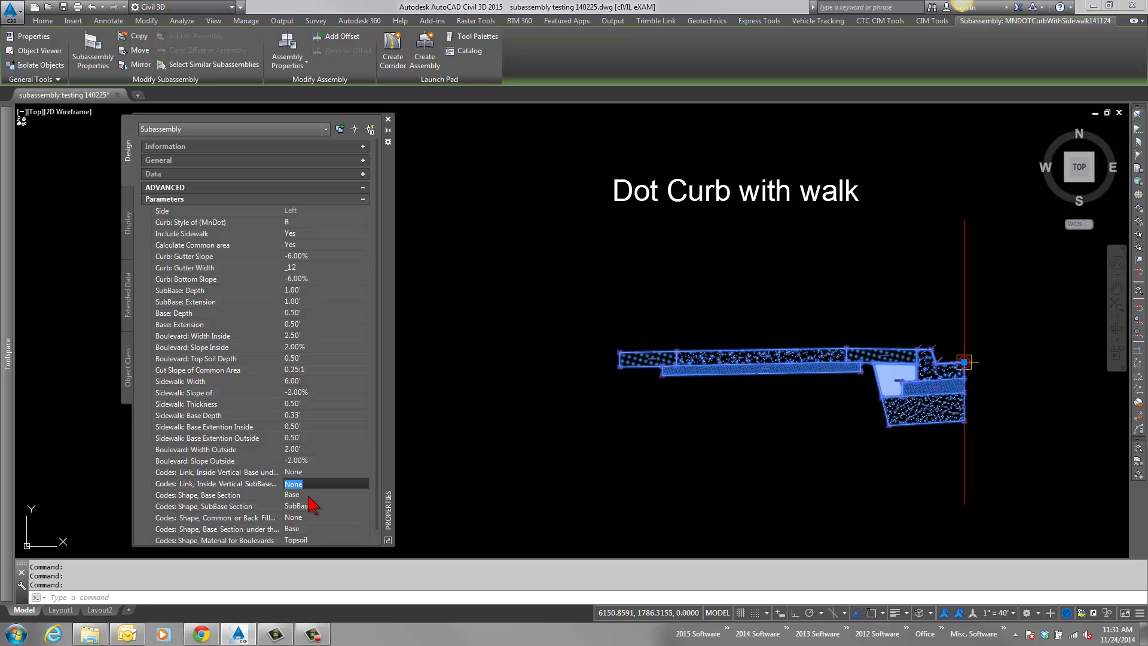
click(309, 496)
scroll(310, 494, down, 1)
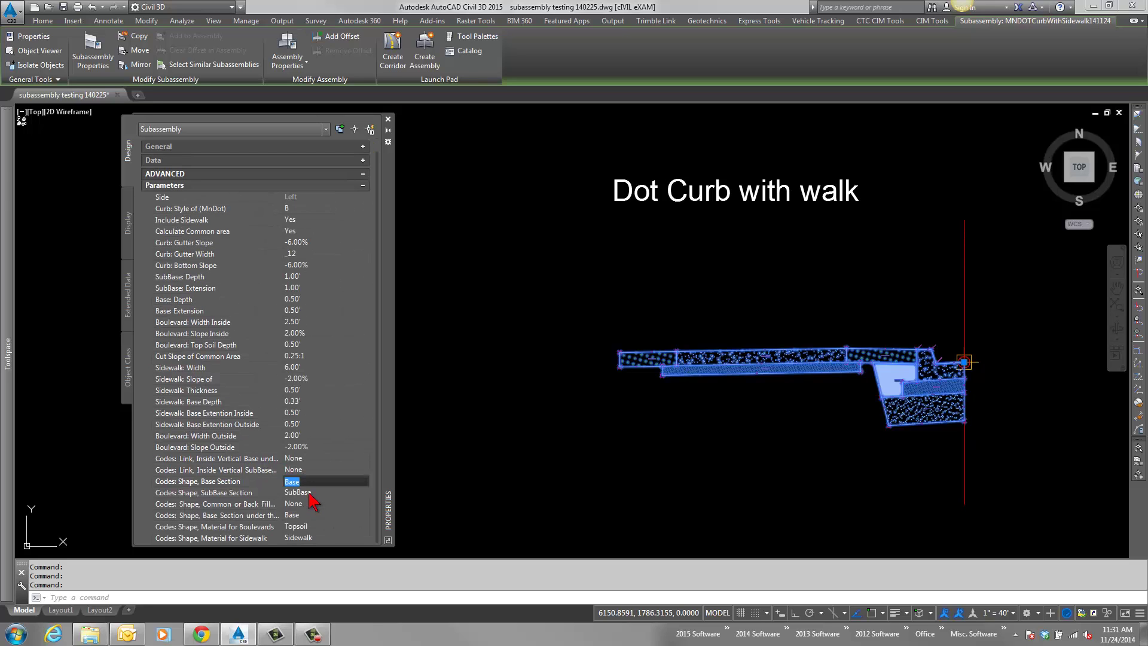
click(311, 492)
click(308, 504)
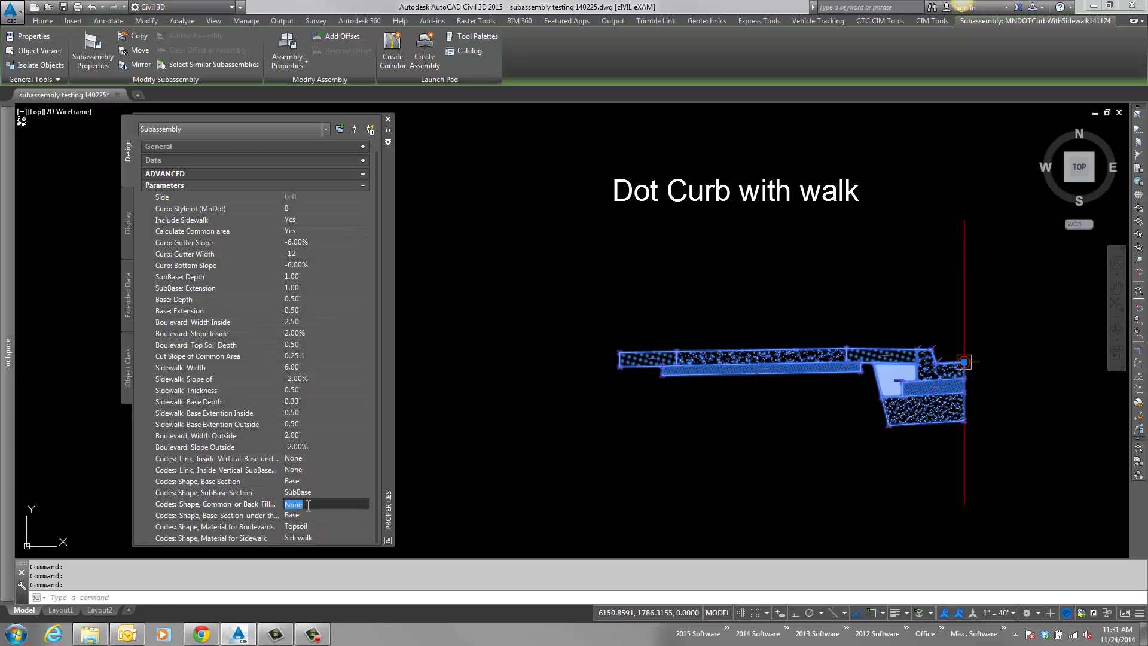
click(308, 517)
click(312, 527)
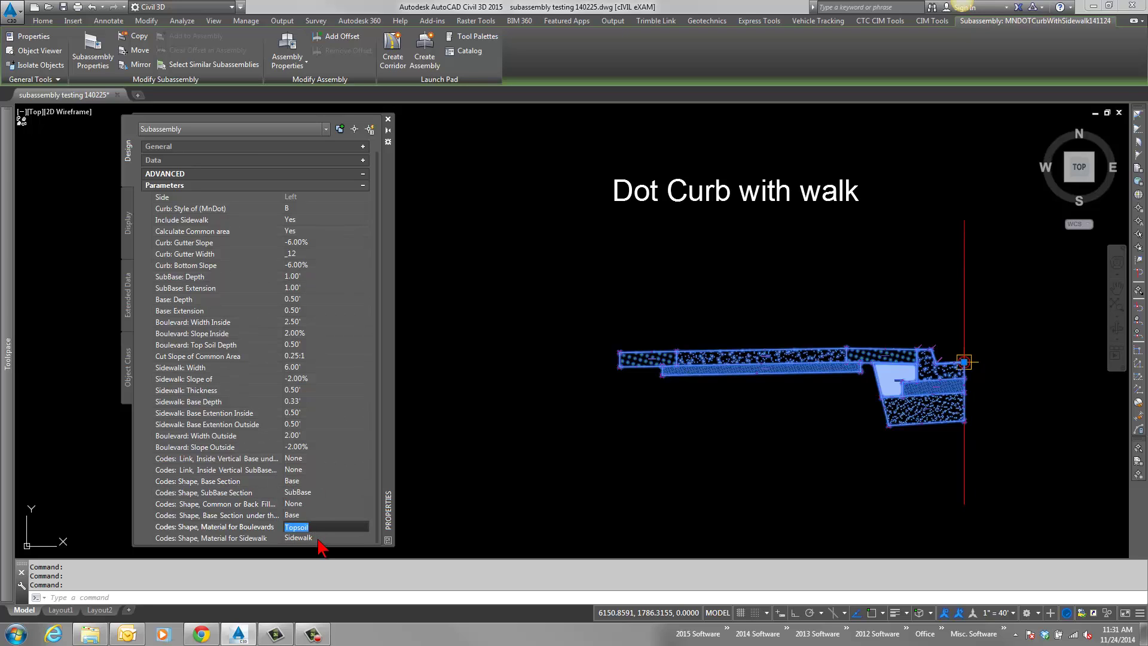
click(315, 538)
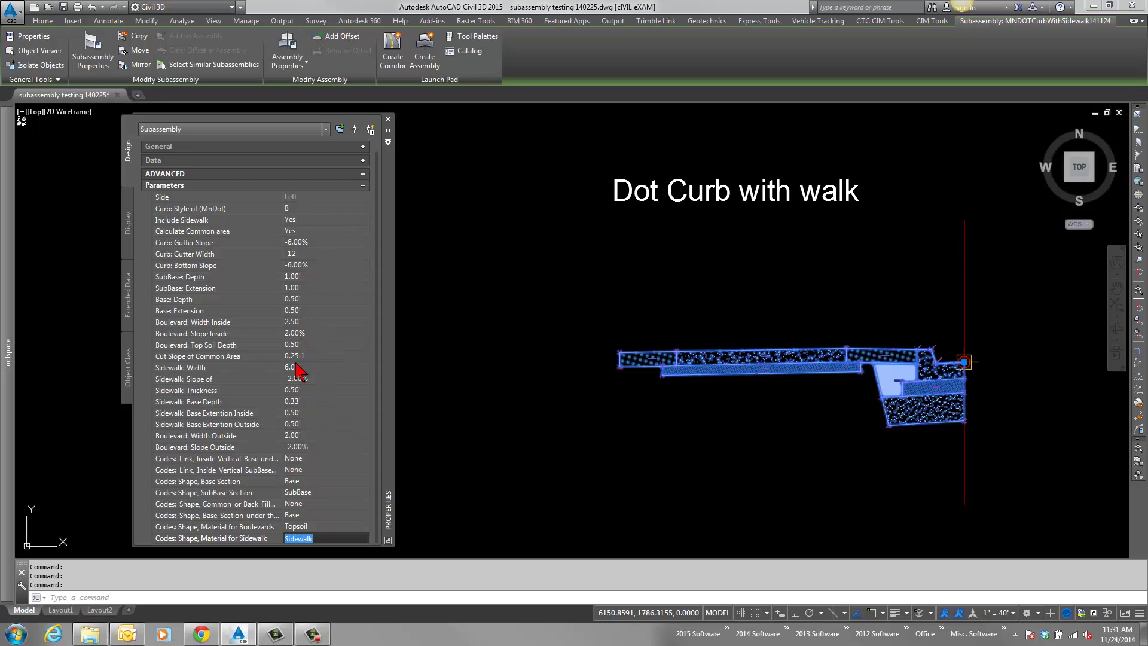
Set the sidewalk base extensions inside and outside to 0.00'.
click(300, 413)
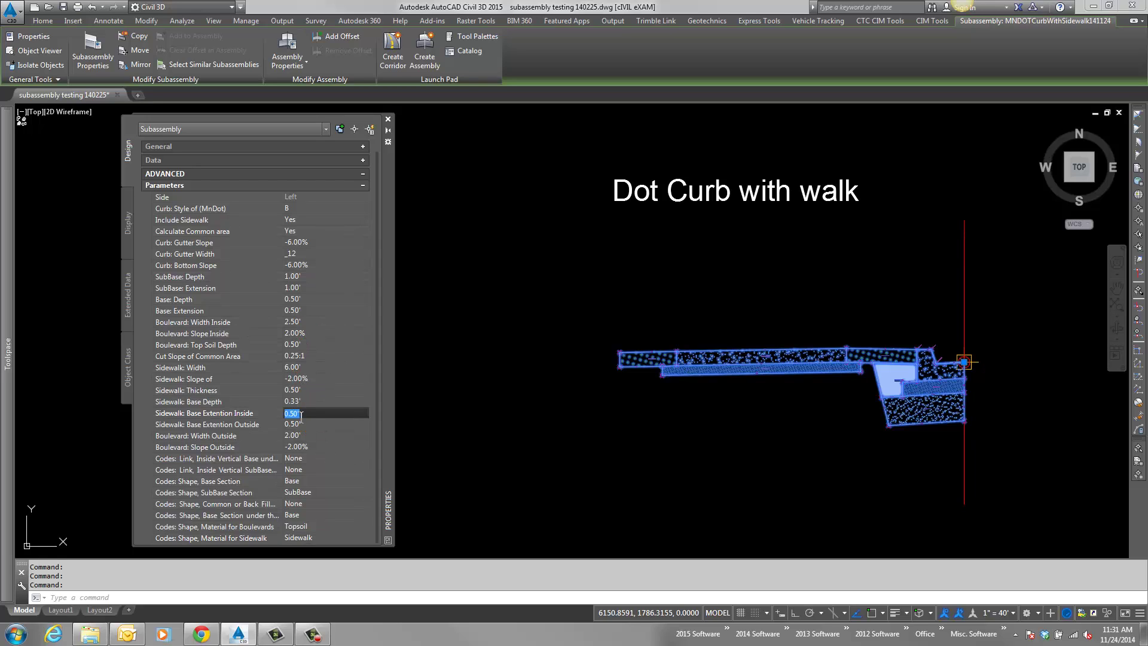
text(0)
click(302, 423)
text(0)
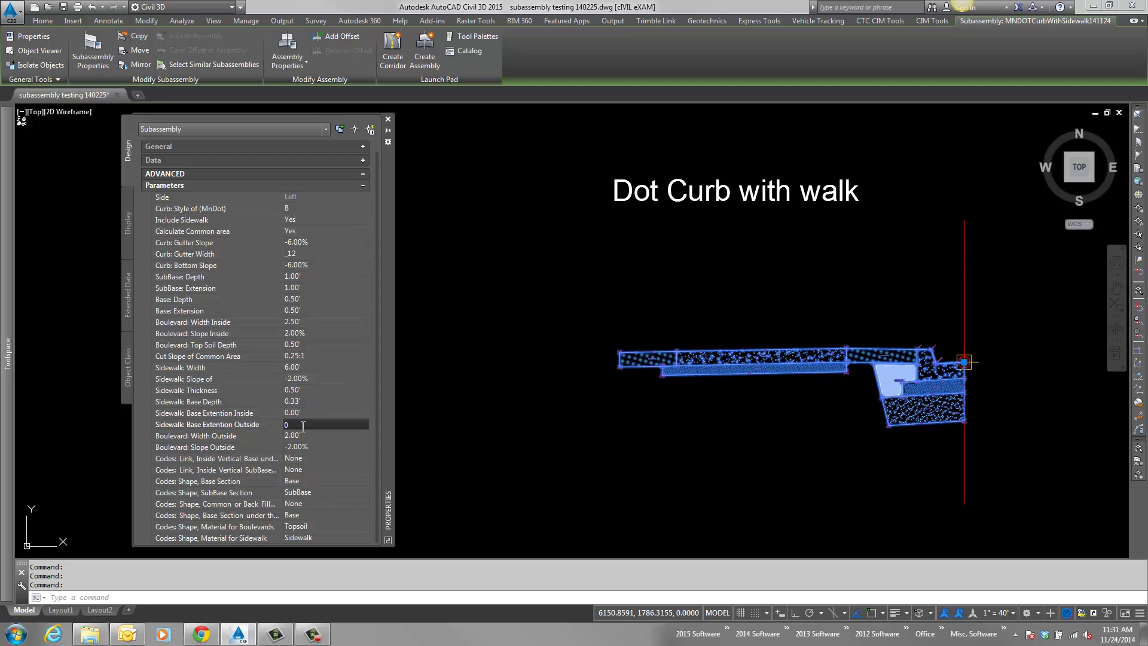
key(Return)
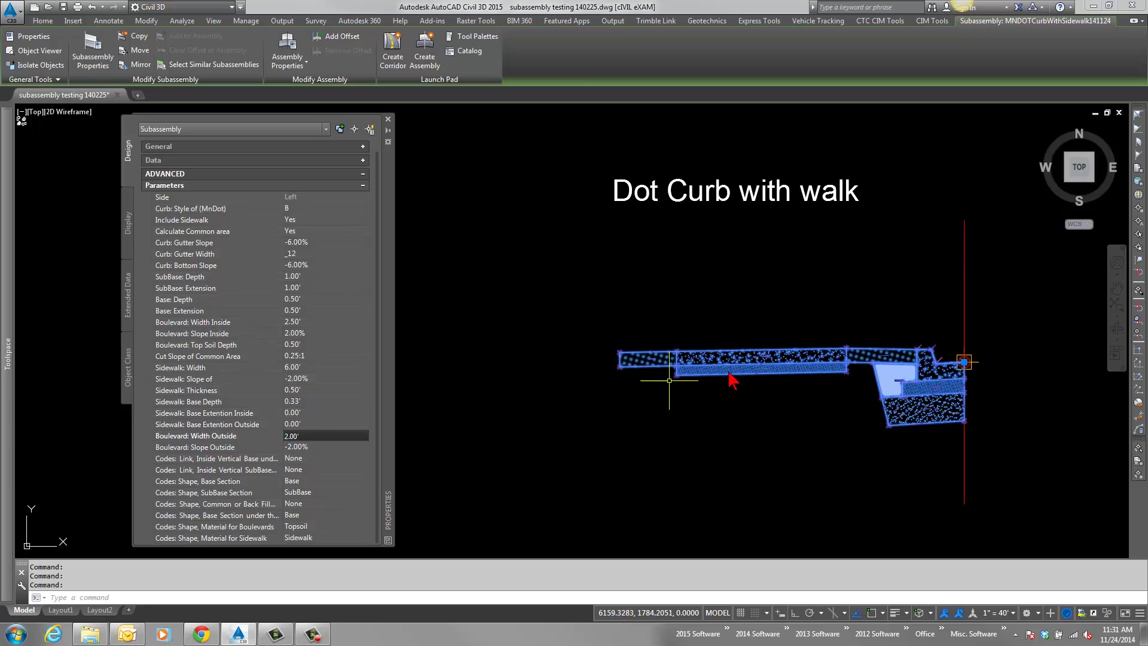
key(Escape)
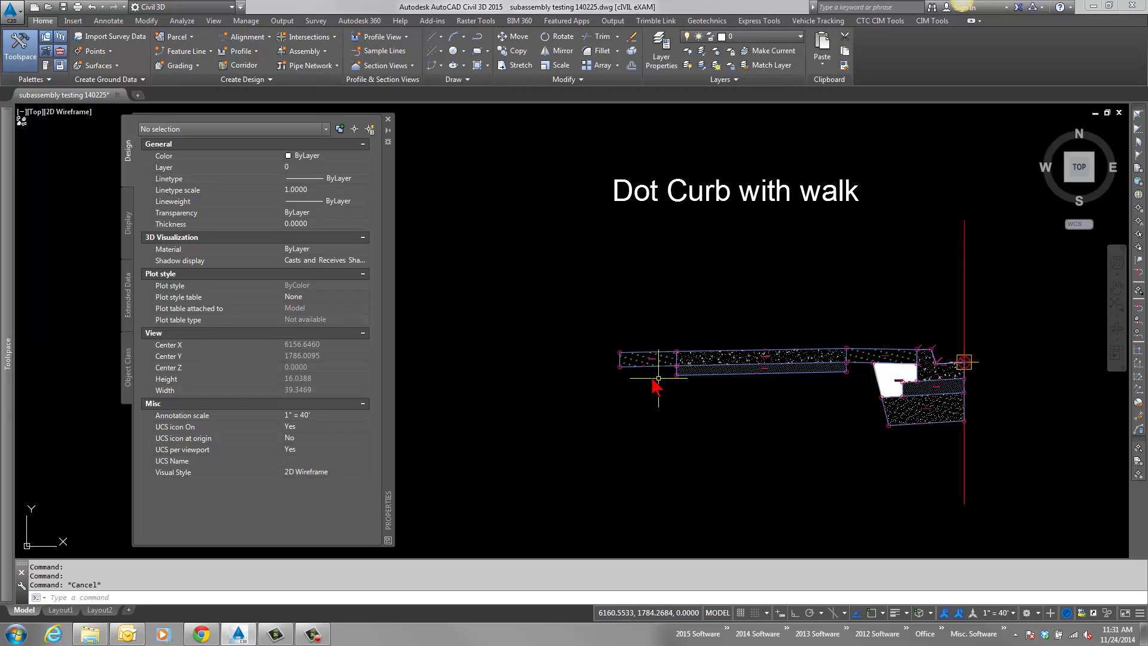
Window-select the subassembly and set Boulevard: Width Inside to 0.00'.
click(672, 359)
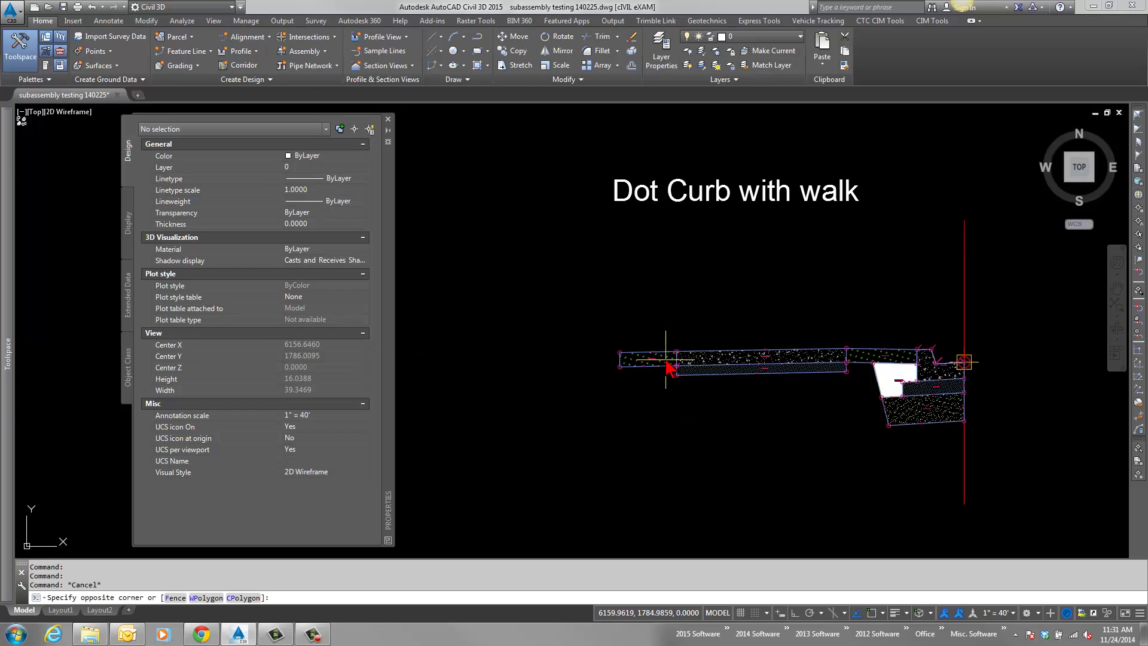
click(612, 356)
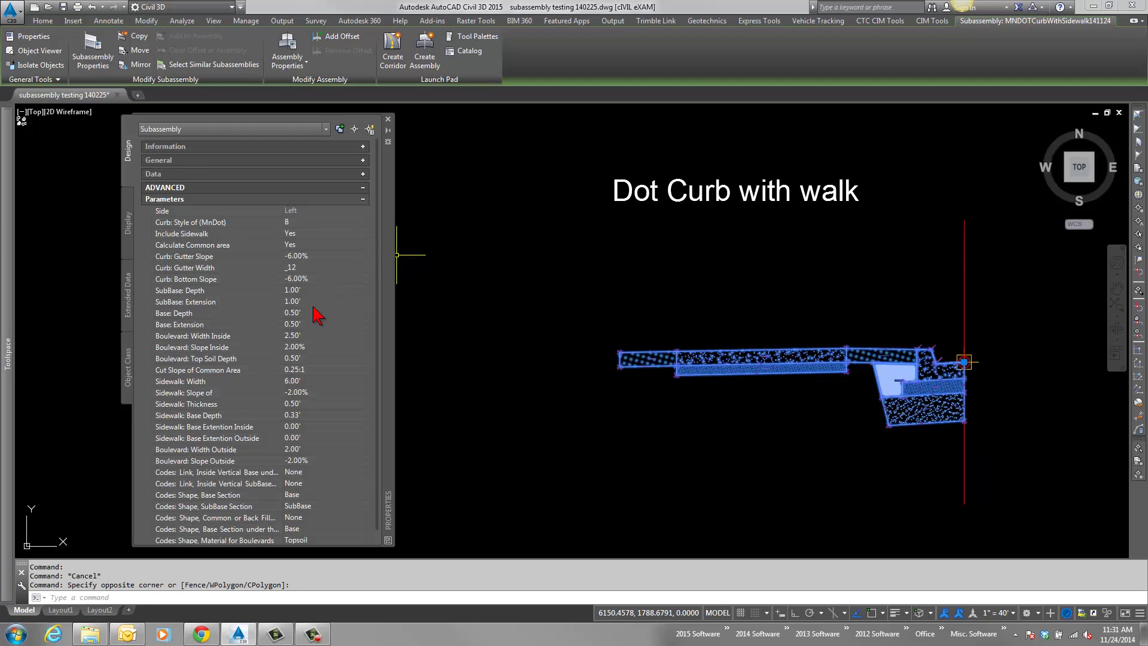
click(305, 335)
text(0)
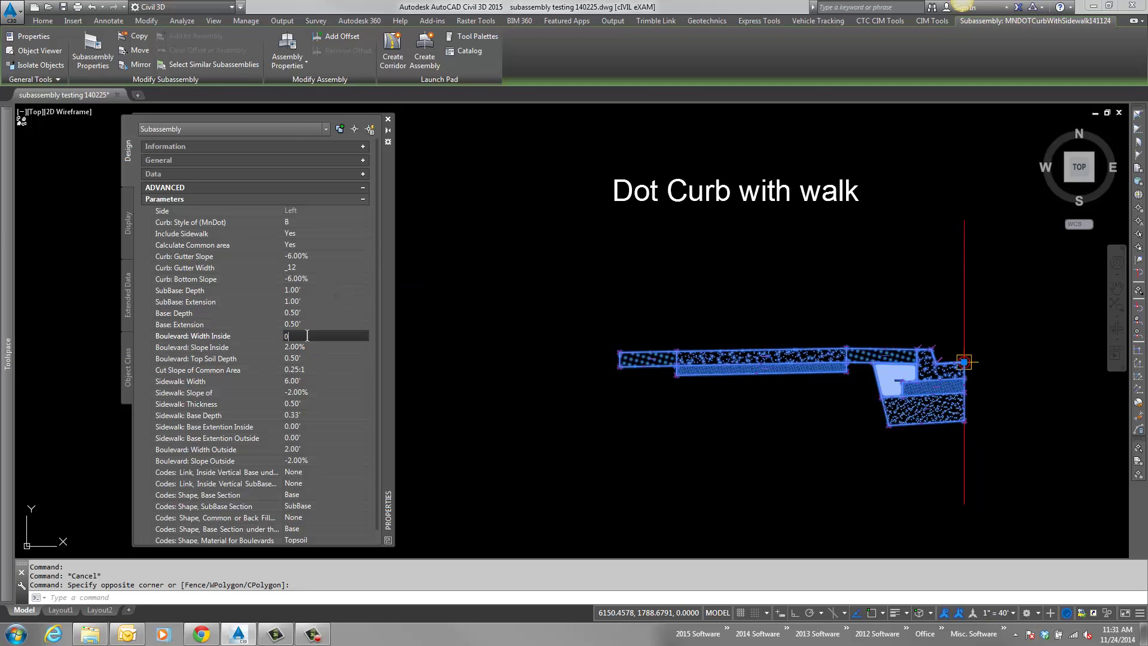
click(311, 347)
key(Escape)
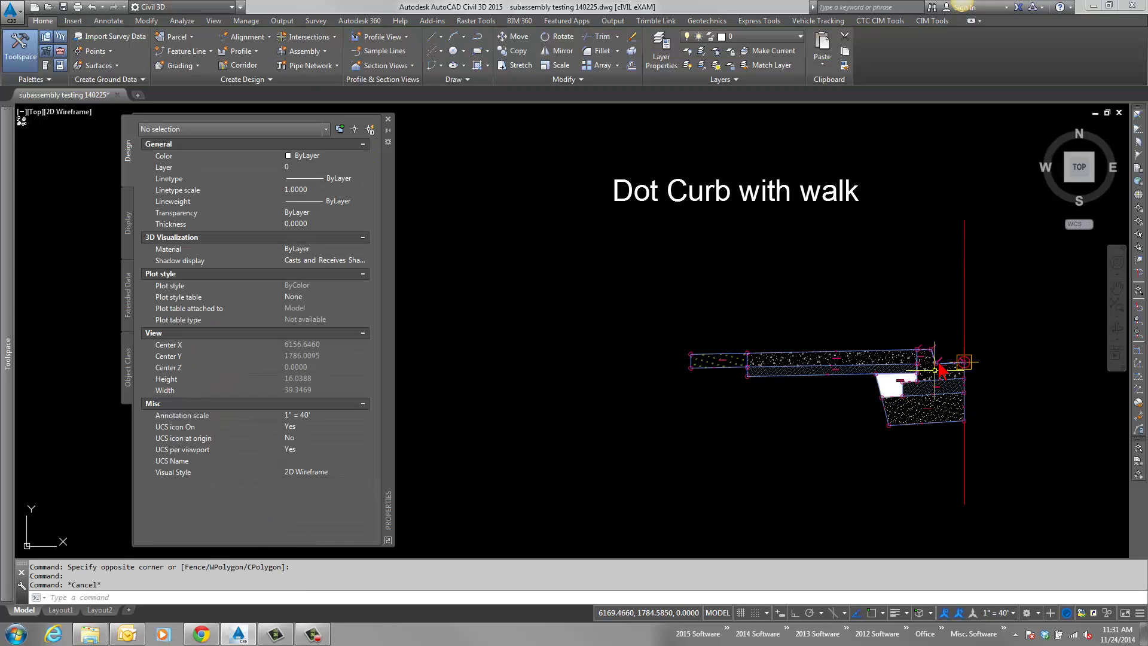
Zoom in and out and reselect the subassembly to review the shortened section.
scroll(940, 369, up, 5)
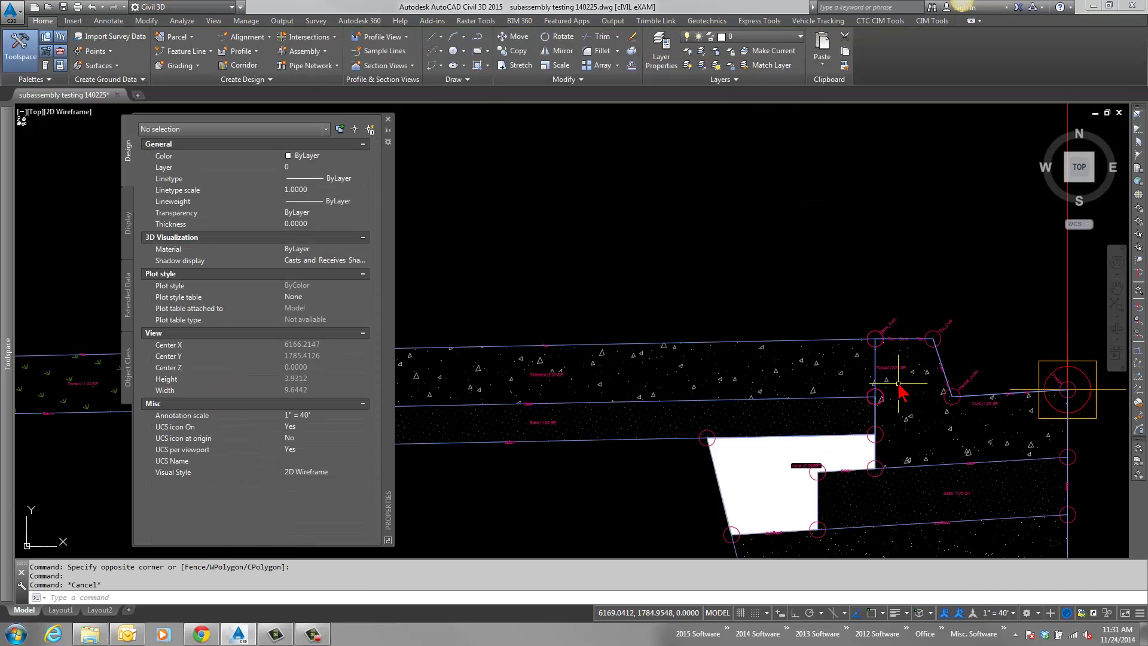
scroll(899, 384, down, 3)
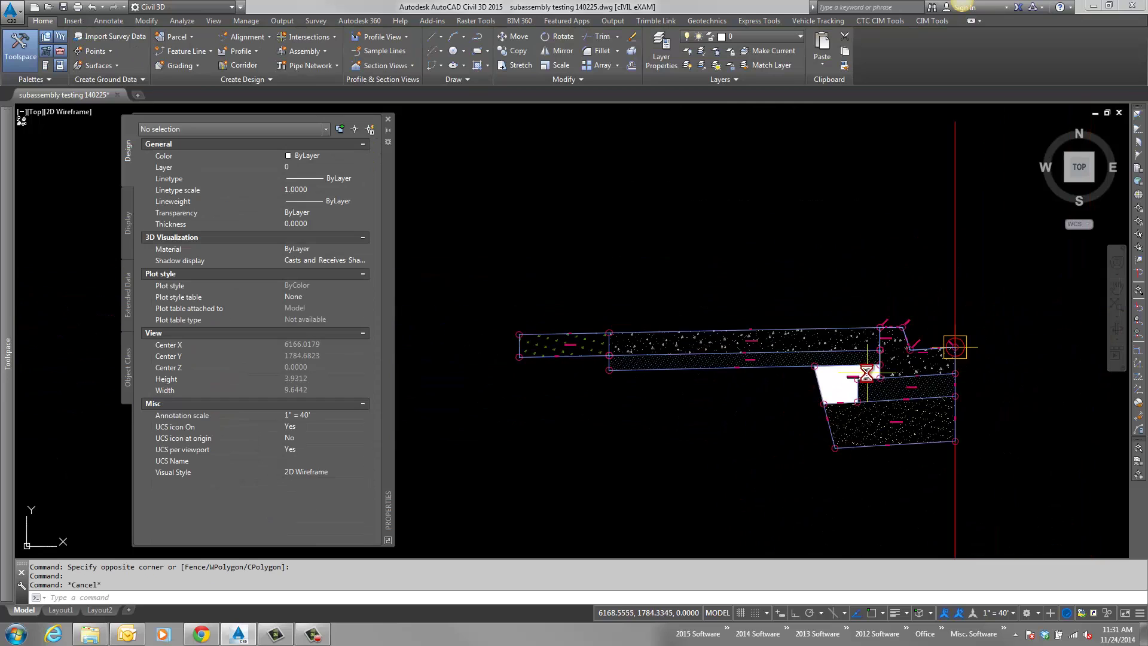
key(Escape)
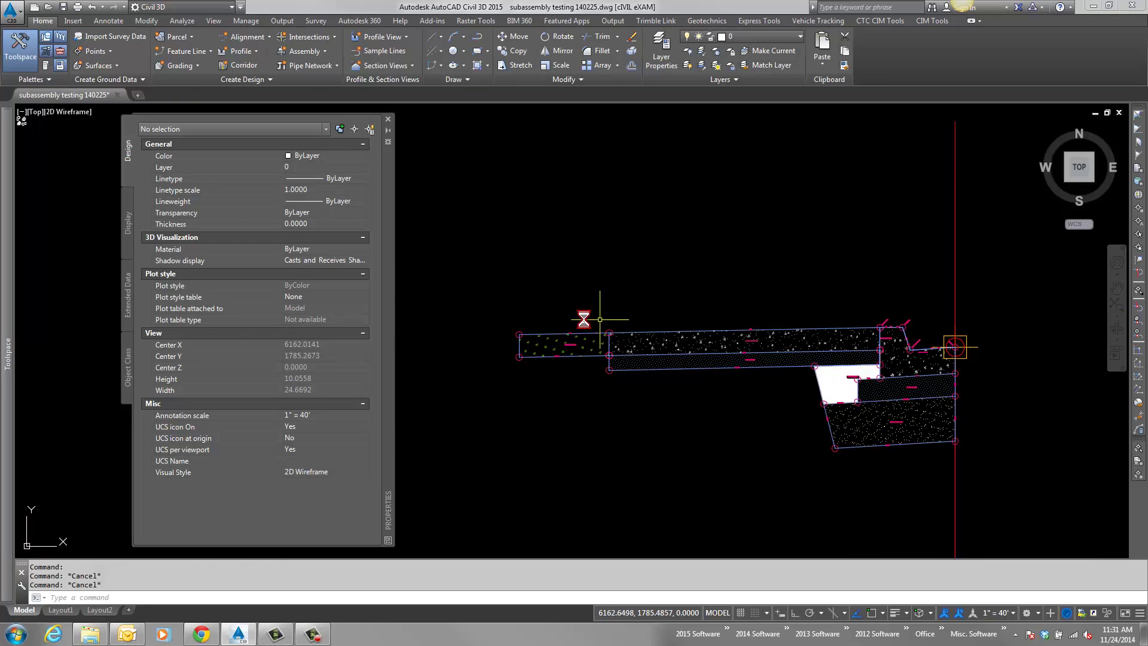
click(529, 343)
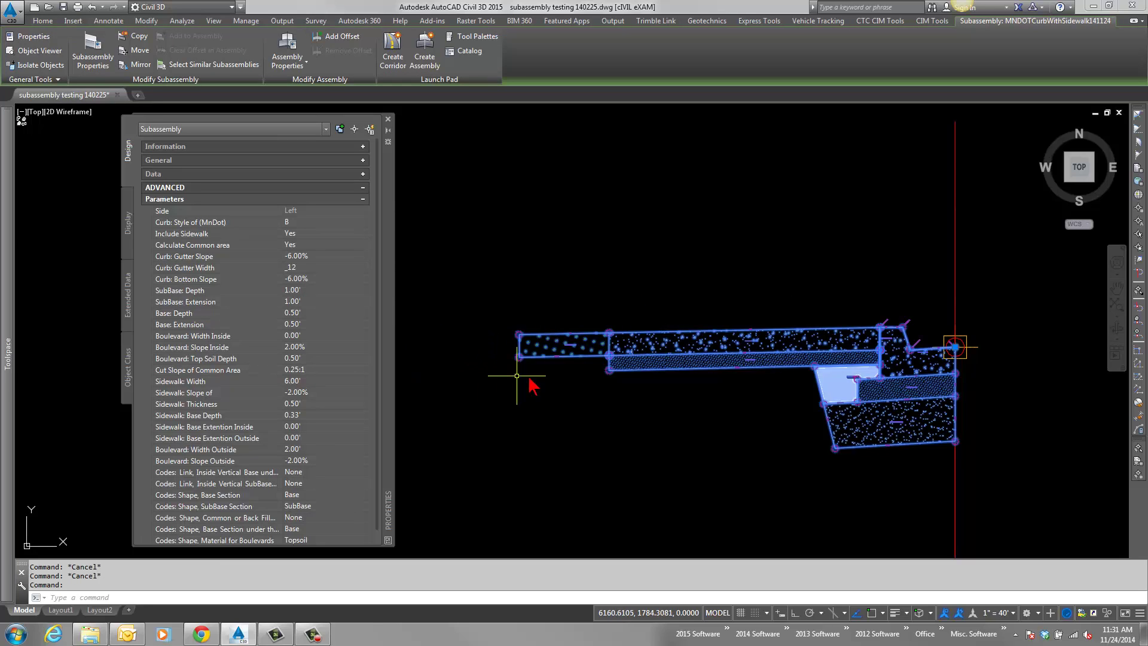
scroll(580, 368, down, 2)
key(Escape)
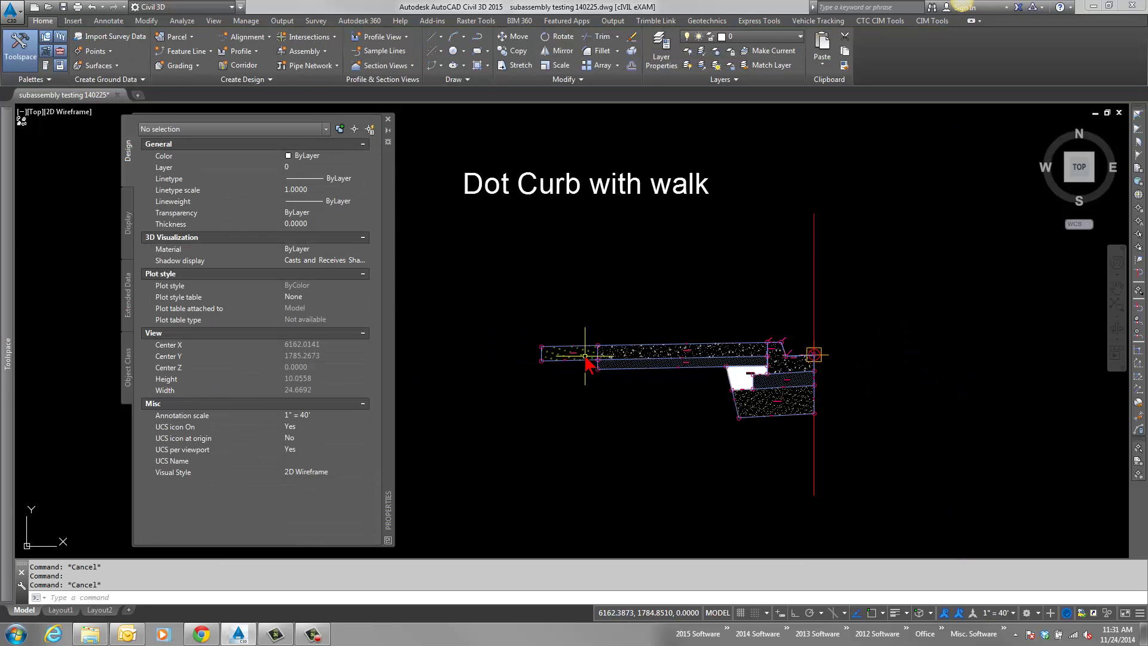